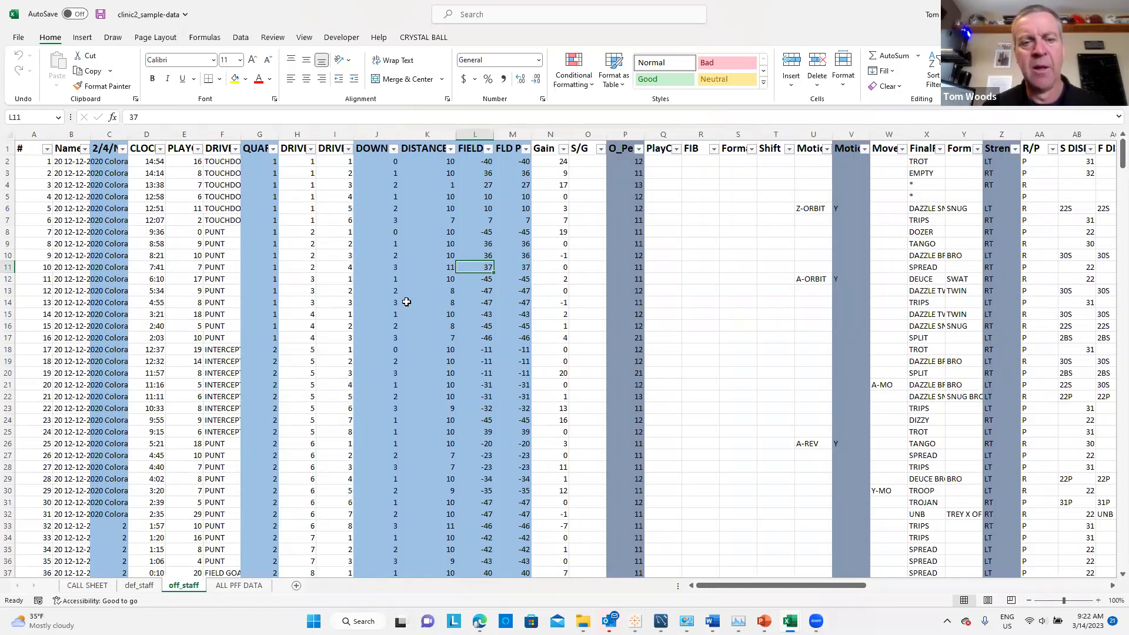
# Select the header row and turn its column filters off and back on
pyautogui.click(373, 329)
pyautogui.click(210, 220)
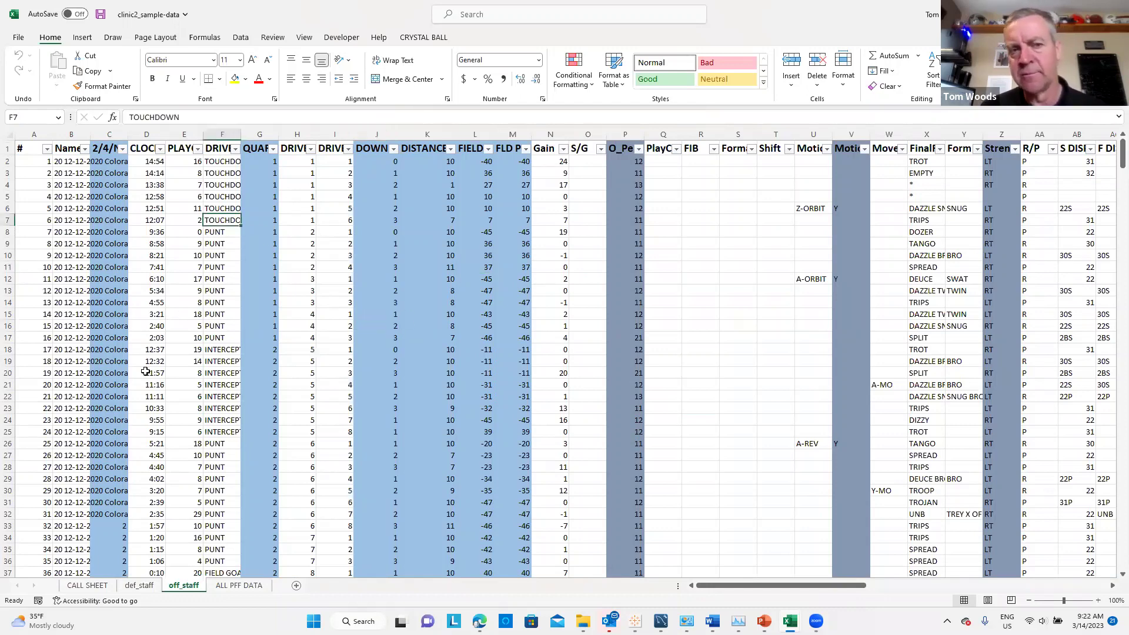
pyautogui.click(9, 148)
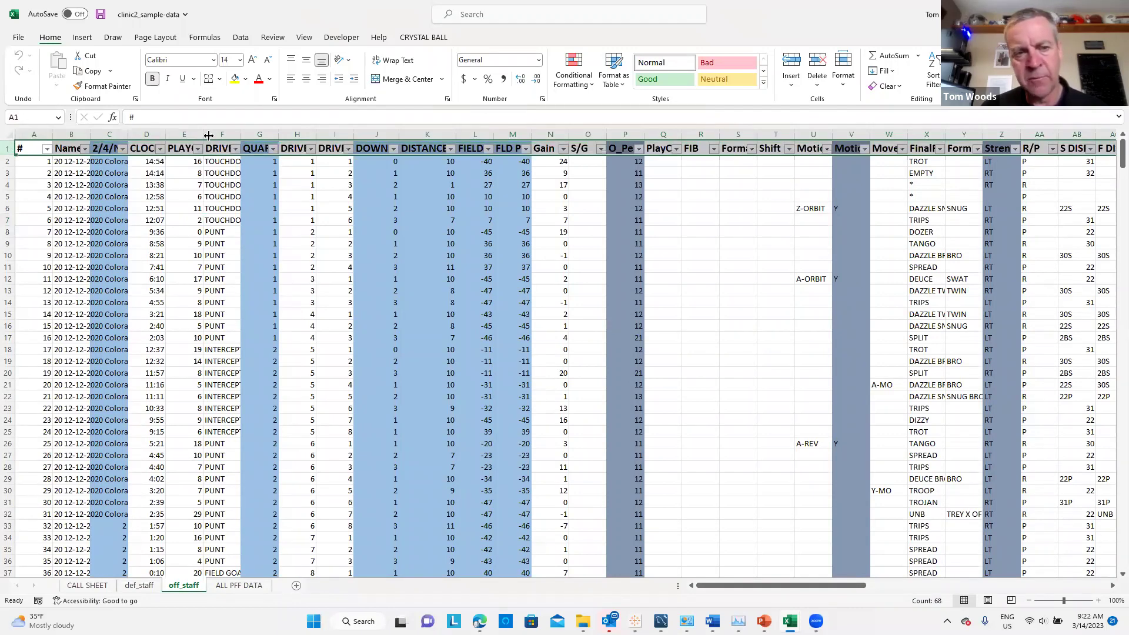
pyautogui.click(242, 39)
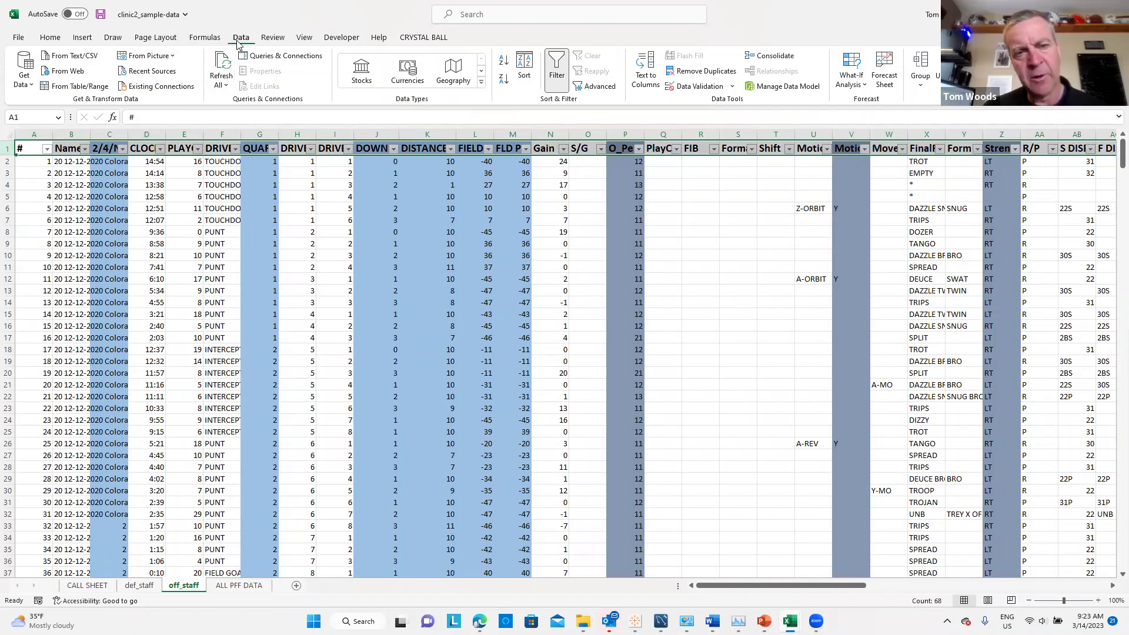
pyautogui.click(558, 63)
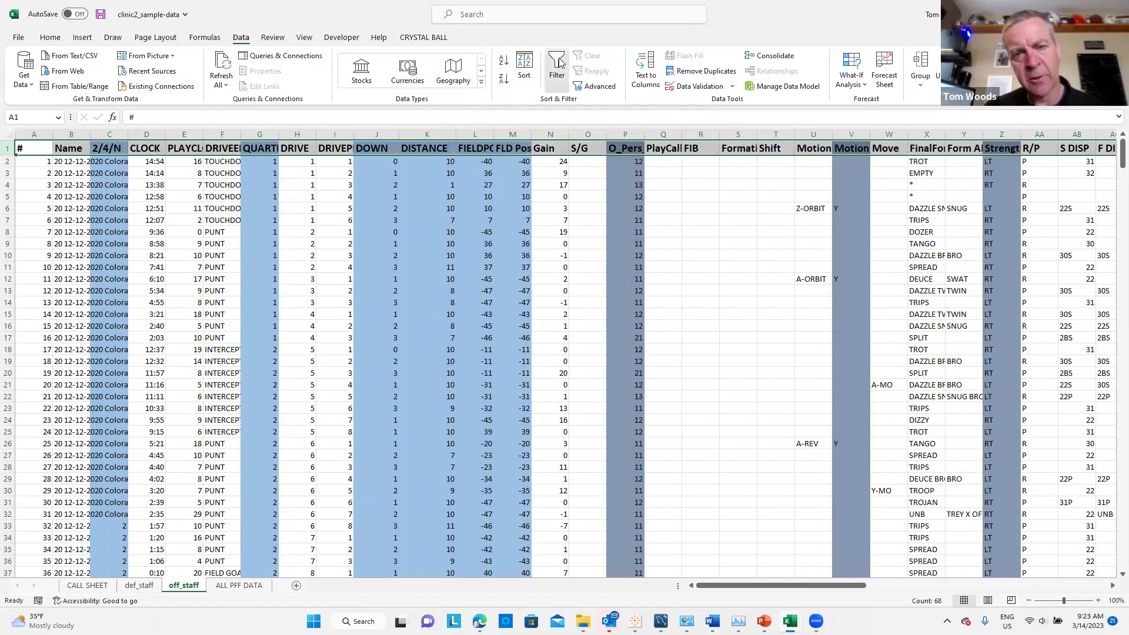
pyautogui.click(559, 63)
pyautogui.click(553, 256)
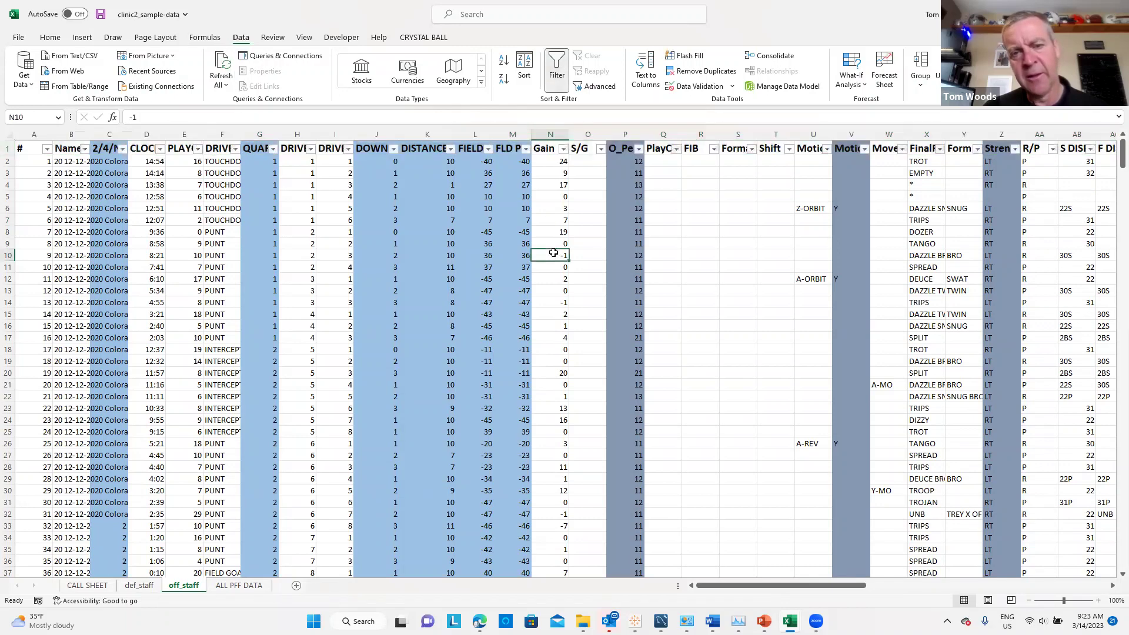
# Look at the filter options for the DOWN column without changing the selection
pyautogui.click(488, 149)
pyautogui.click(532, 223)
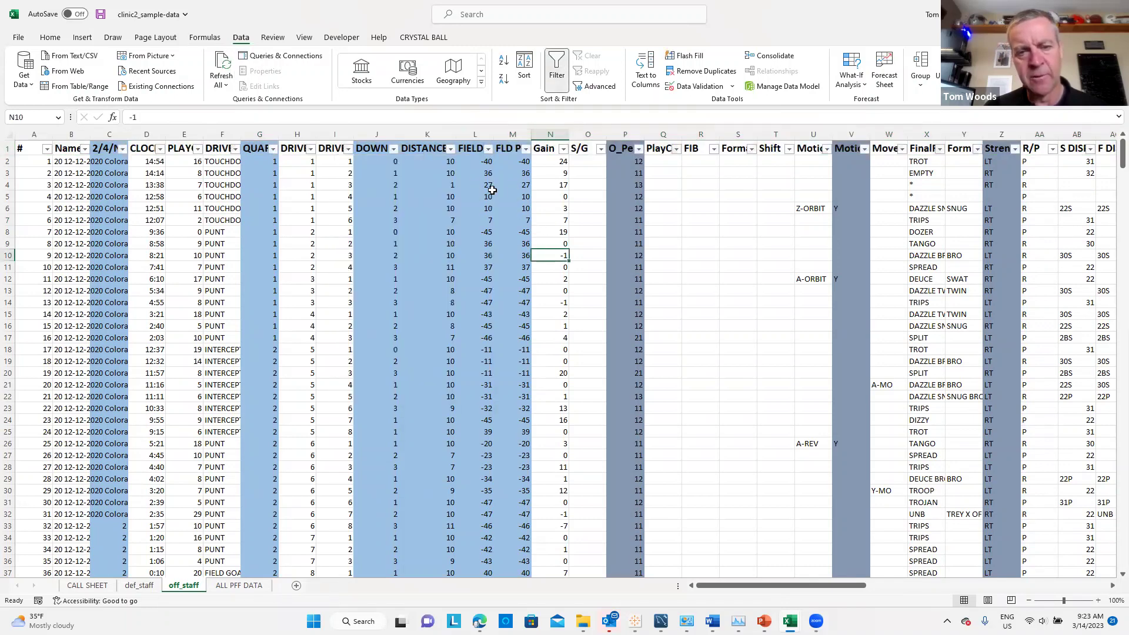
pyautogui.click(393, 149)
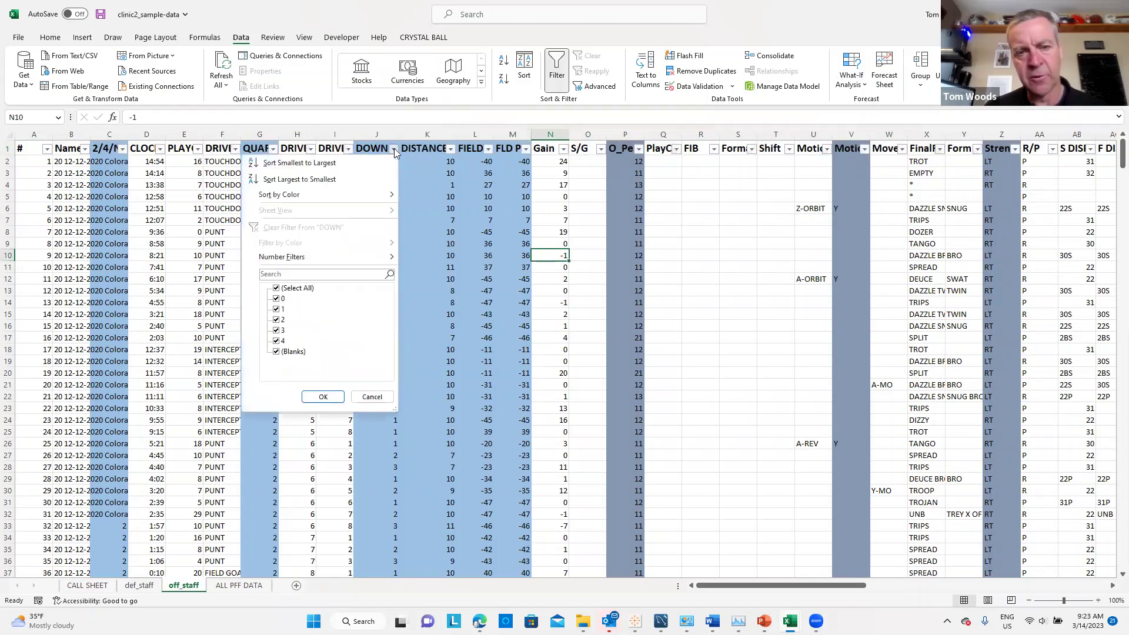
pyautogui.click(439, 215)
pyautogui.click(704, 251)
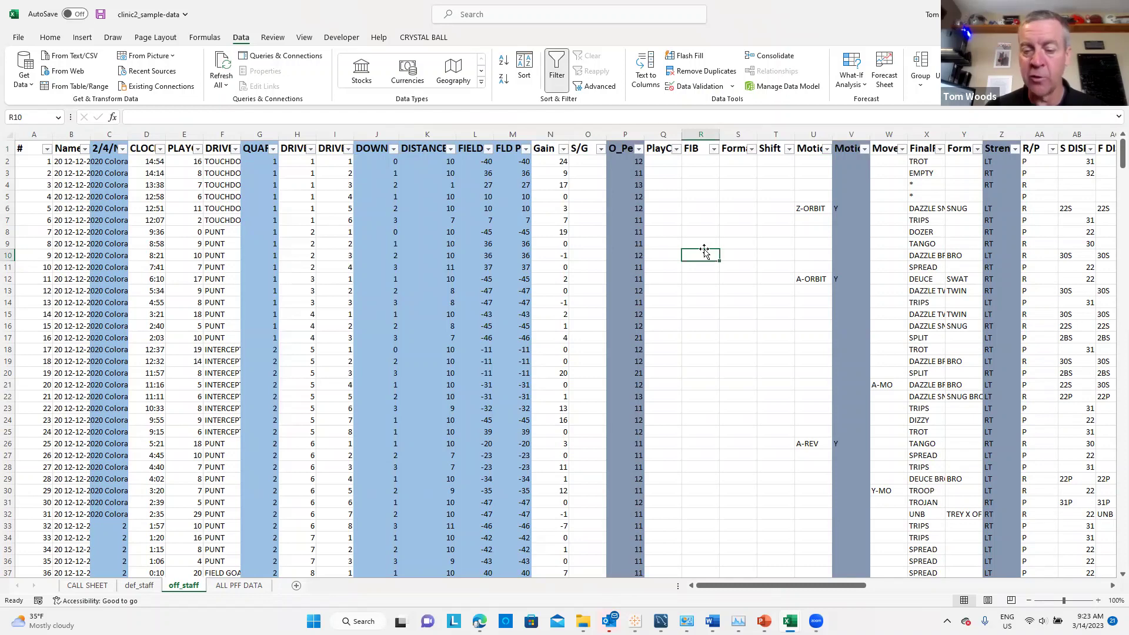
# Look across the play data from the DOWN column through the motion and strength columns to the green defensive columns
pyautogui.click(377, 150)
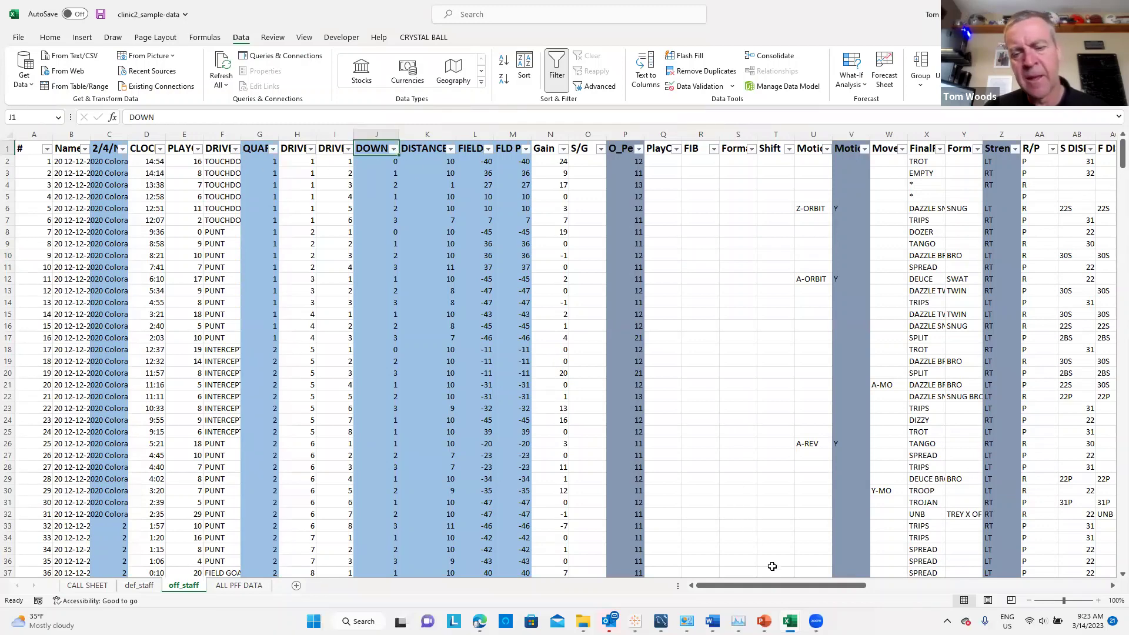
pyautogui.moveTo(769, 590); pyautogui.dragTo(768, 590)
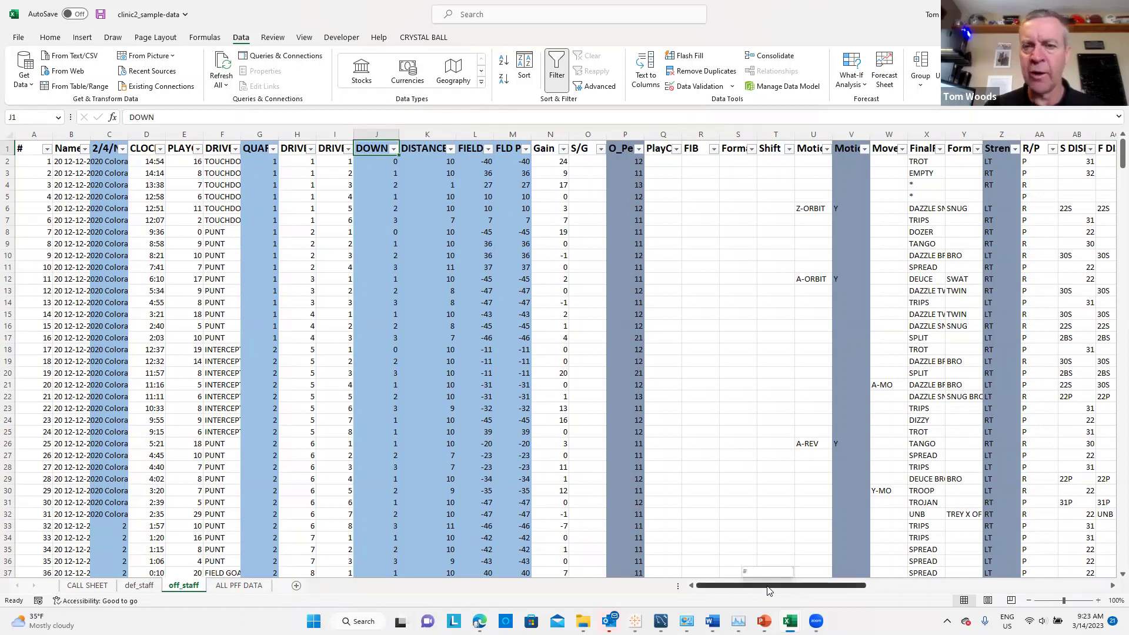
pyautogui.moveTo(769, 590); pyautogui.dragTo(768, 590)
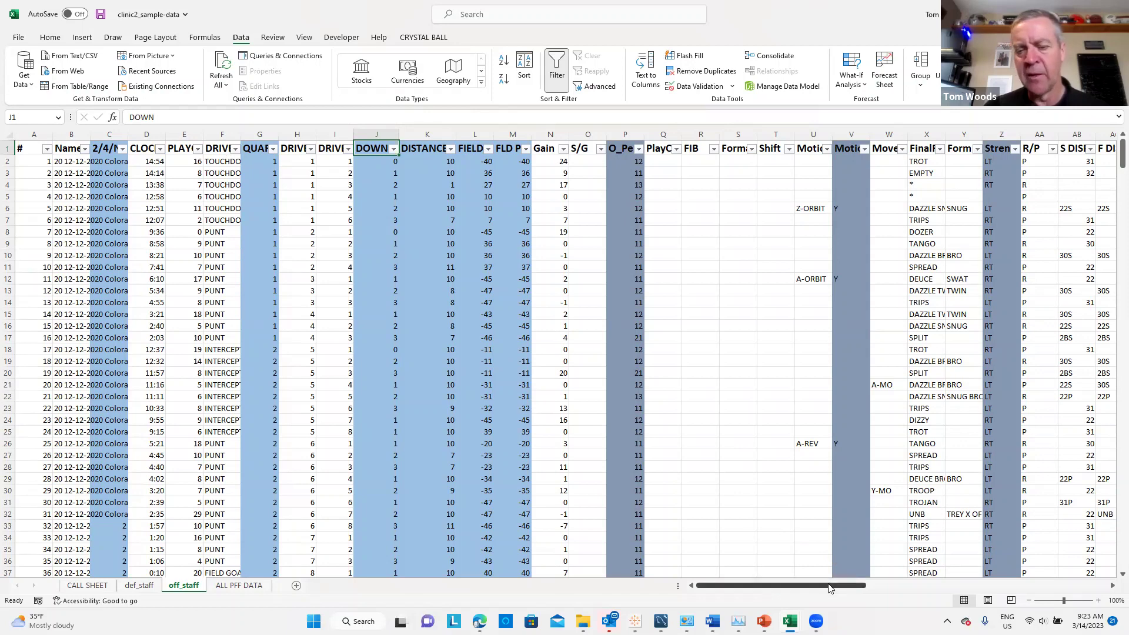
pyautogui.moveTo(829, 589); pyautogui.dragTo(924, 592)
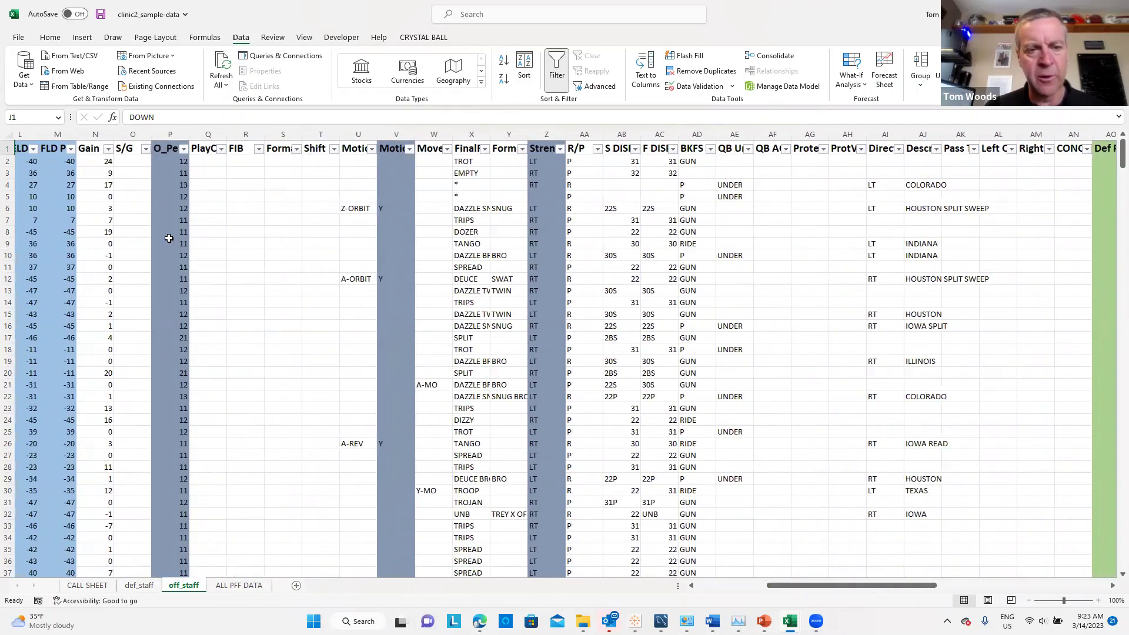
pyautogui.click(537, 197)
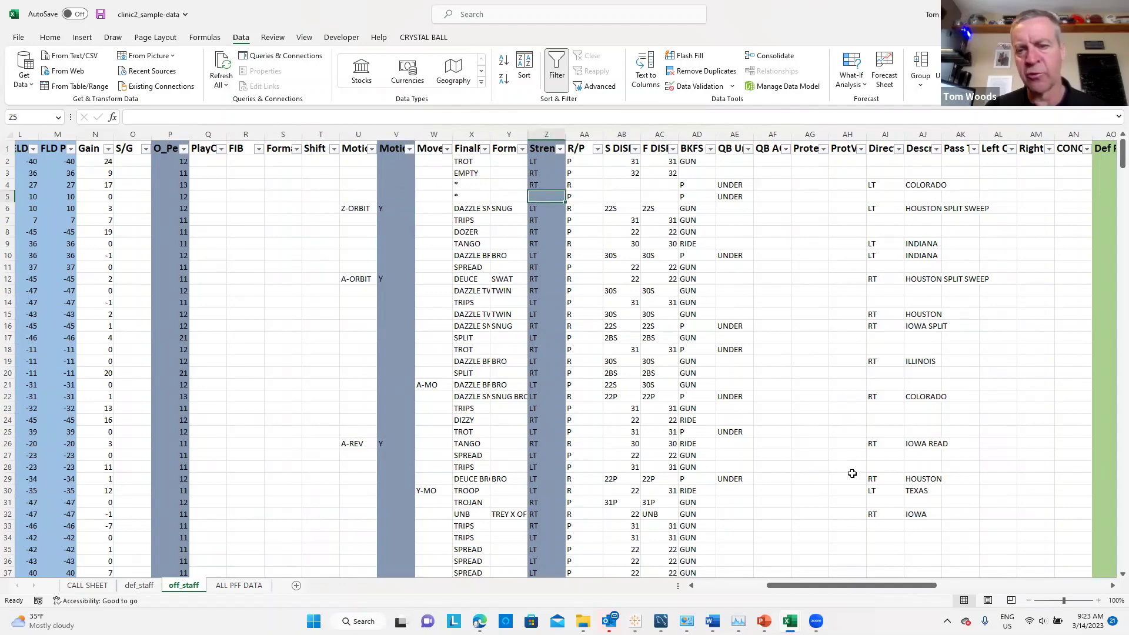
pyautogui.moveTo(873, 586); pyautogui.dragTo(1013, 592)
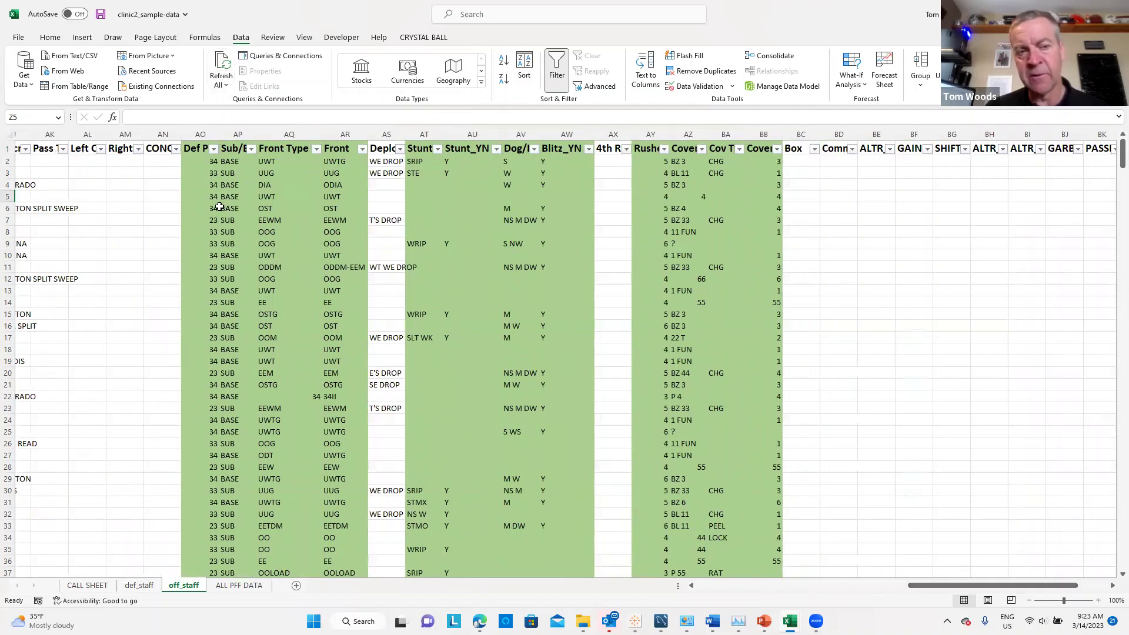
# Examine the defensive columns one by one: Def Personnel, Sub/Base, Front Type, Stunt_YN and Blitz_YN
pyautogui.click(195, 136)
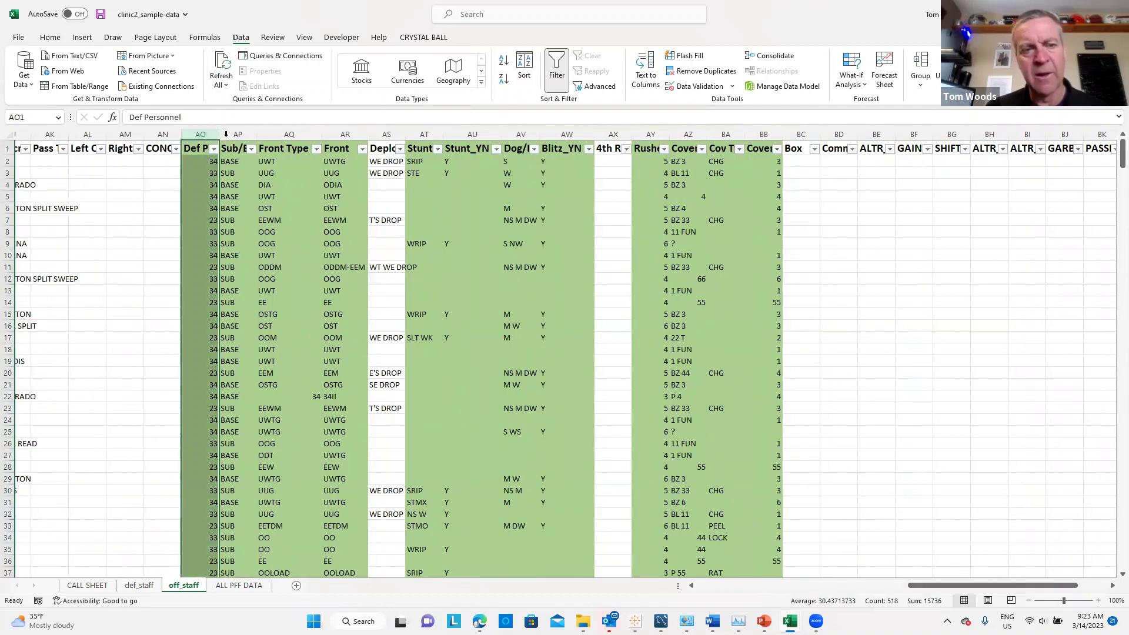
pyautogui.click(230, 135)
pyautogui.click(284, 135)
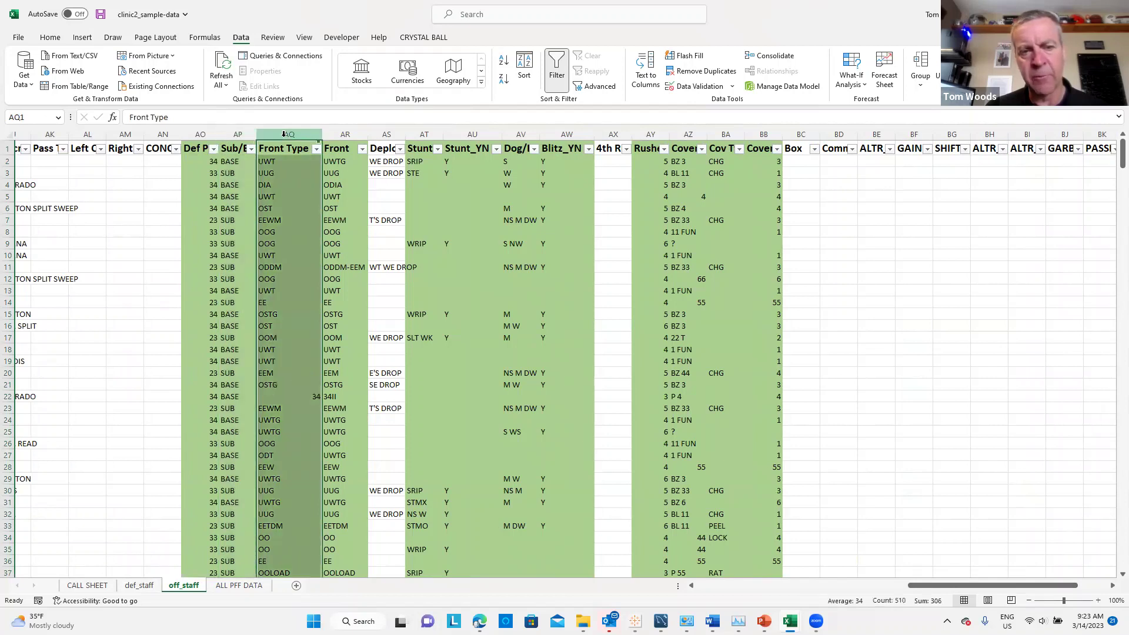
pyautogui.click(472, 135)
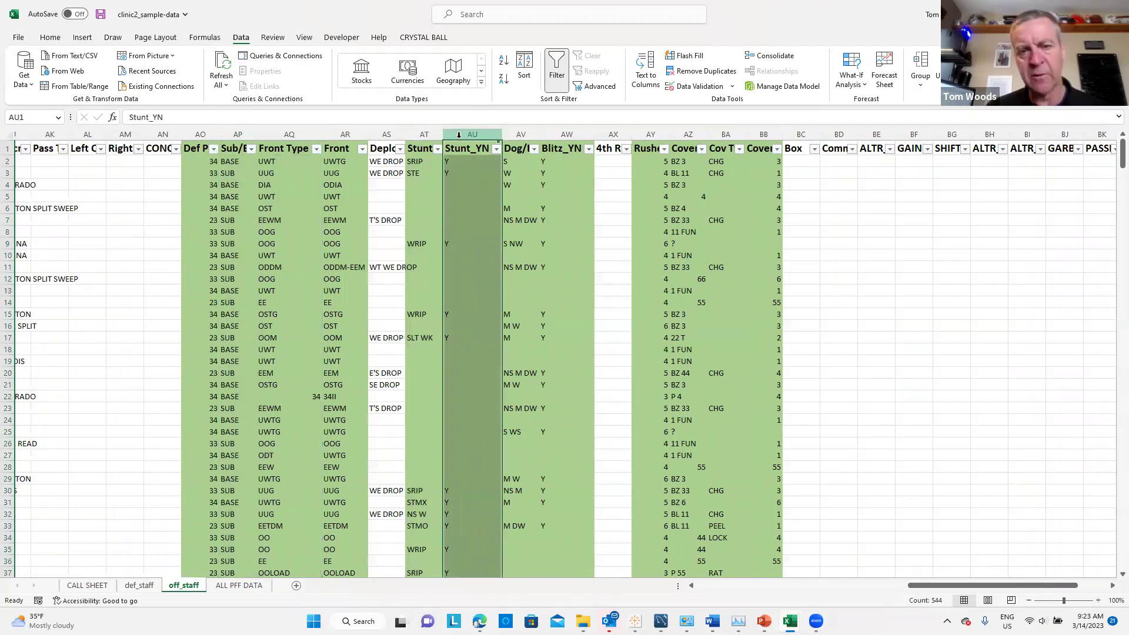
pyautogui.click(567, 135)
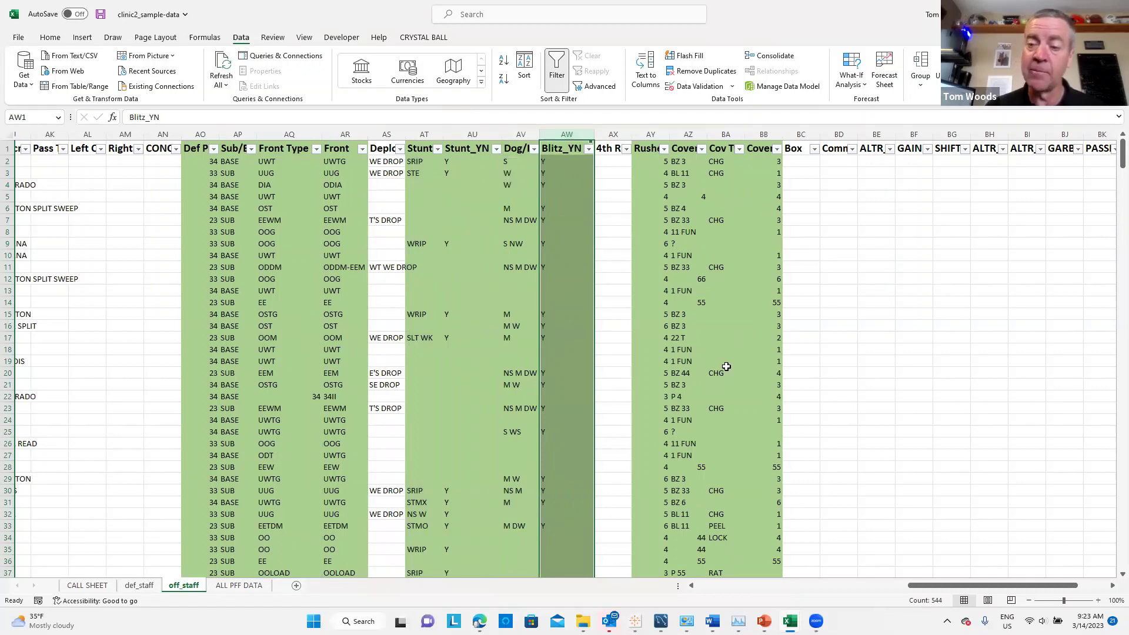
pyautogui.click(846, 323)
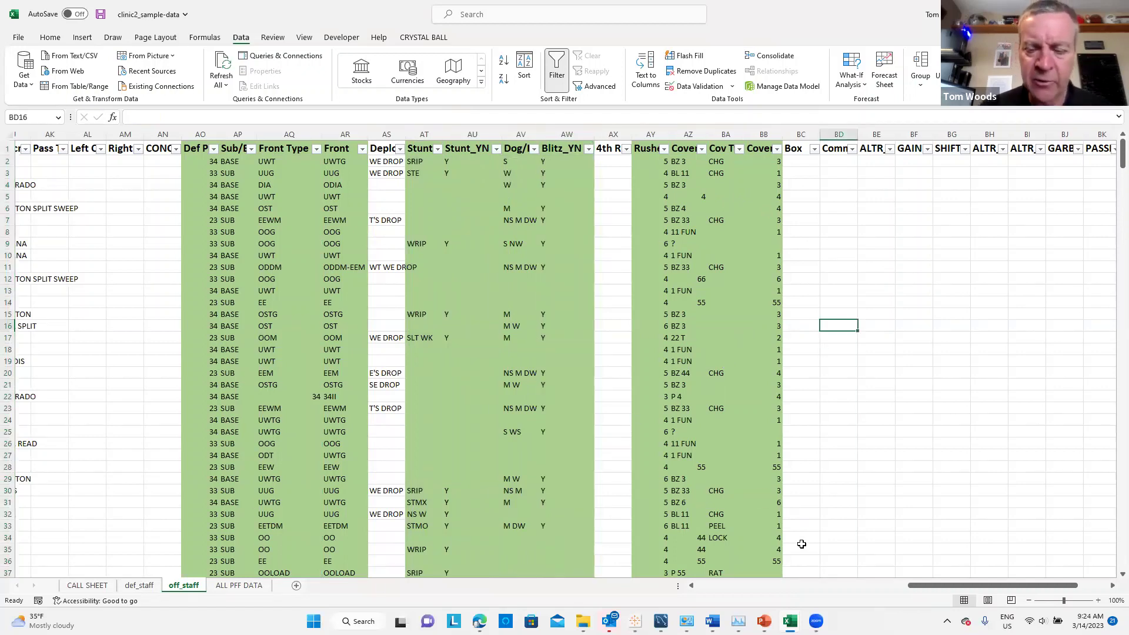
# Filter the DOWN column to show only the values 0 and 1
pyautogui.click(707, 586)
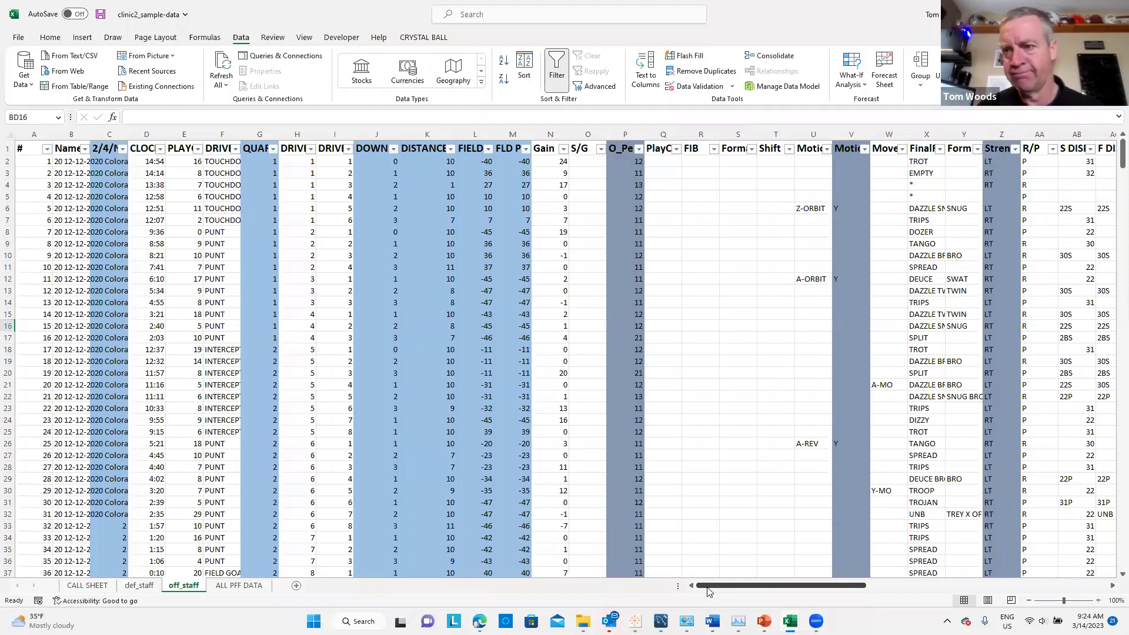
pyautogui.click(394, 148)
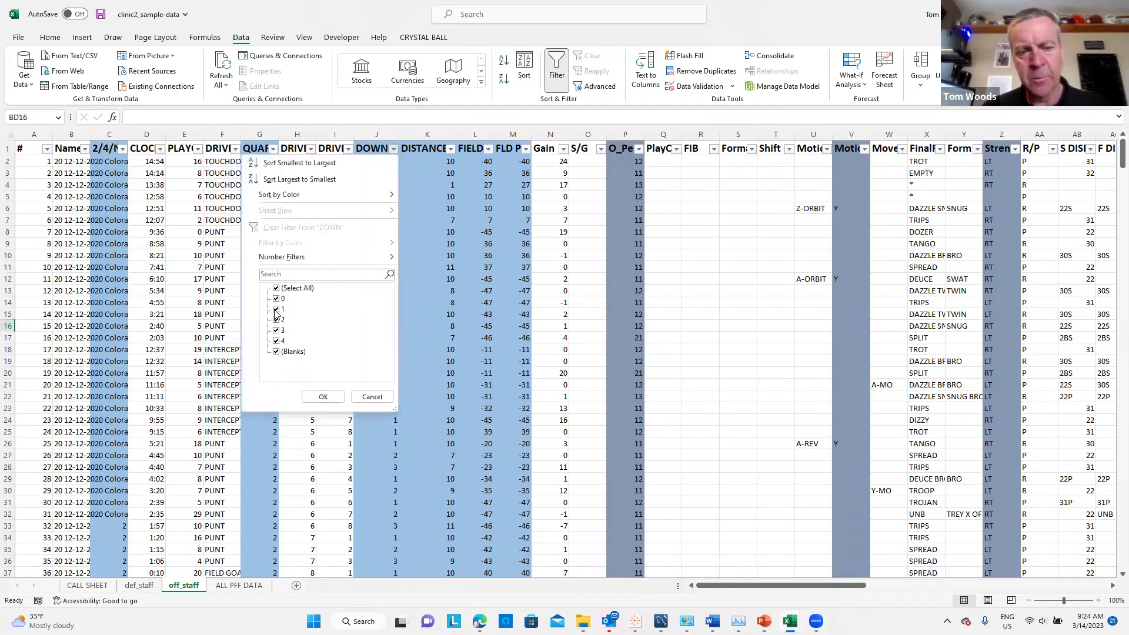
pyautogui.click(277, 288)
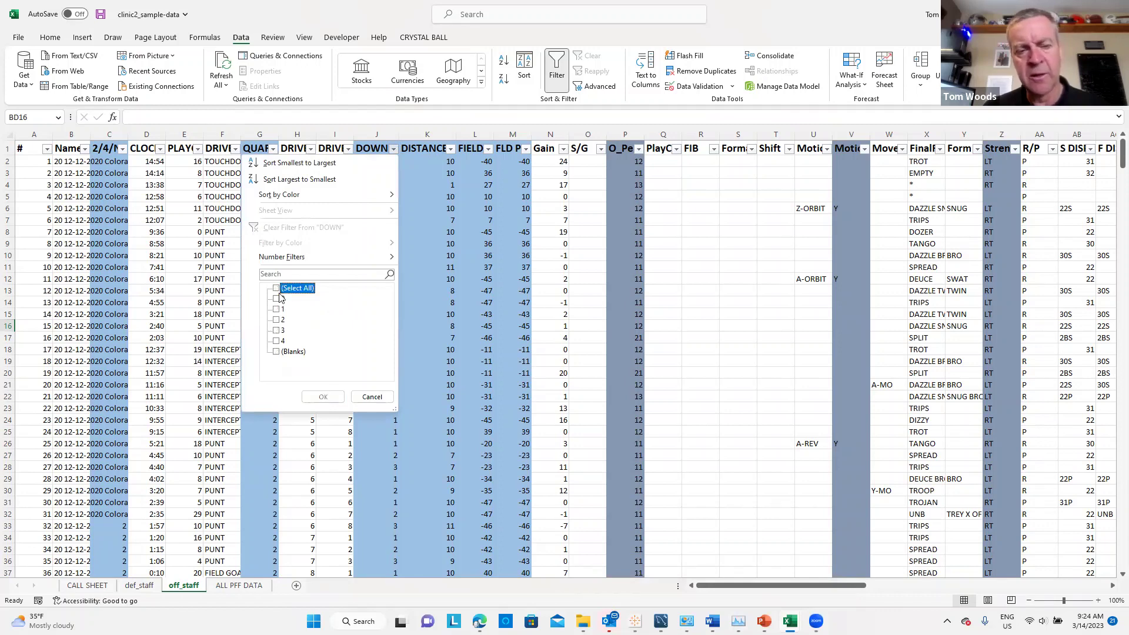
pyautogui.click(276, 298)
pyautogui.click(276, 309)
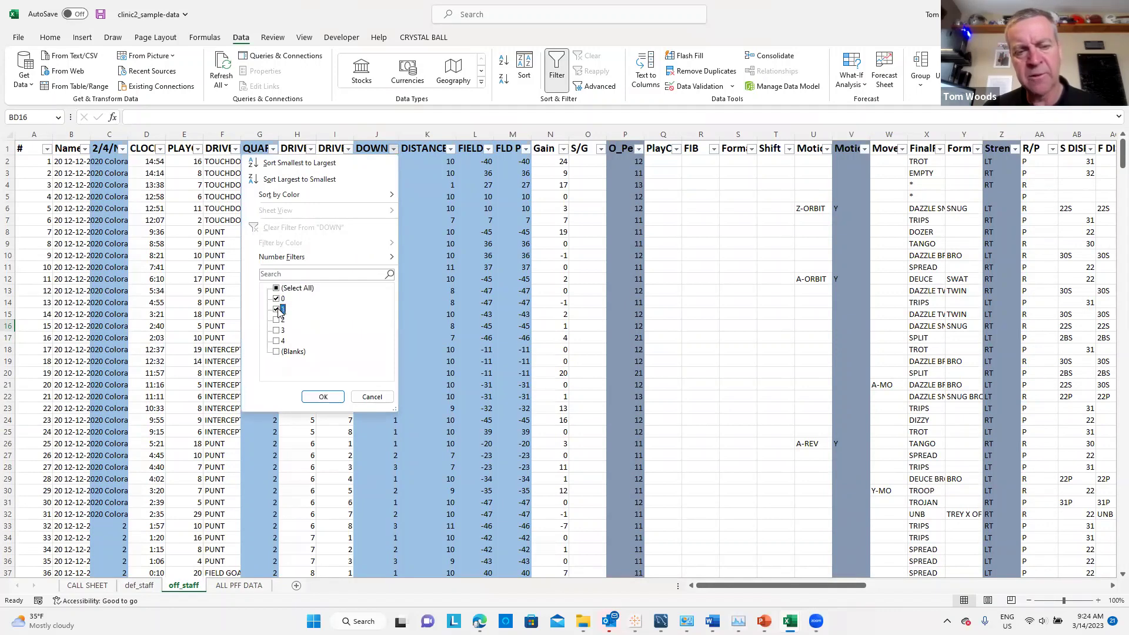
pyautogui.click(321, 396)
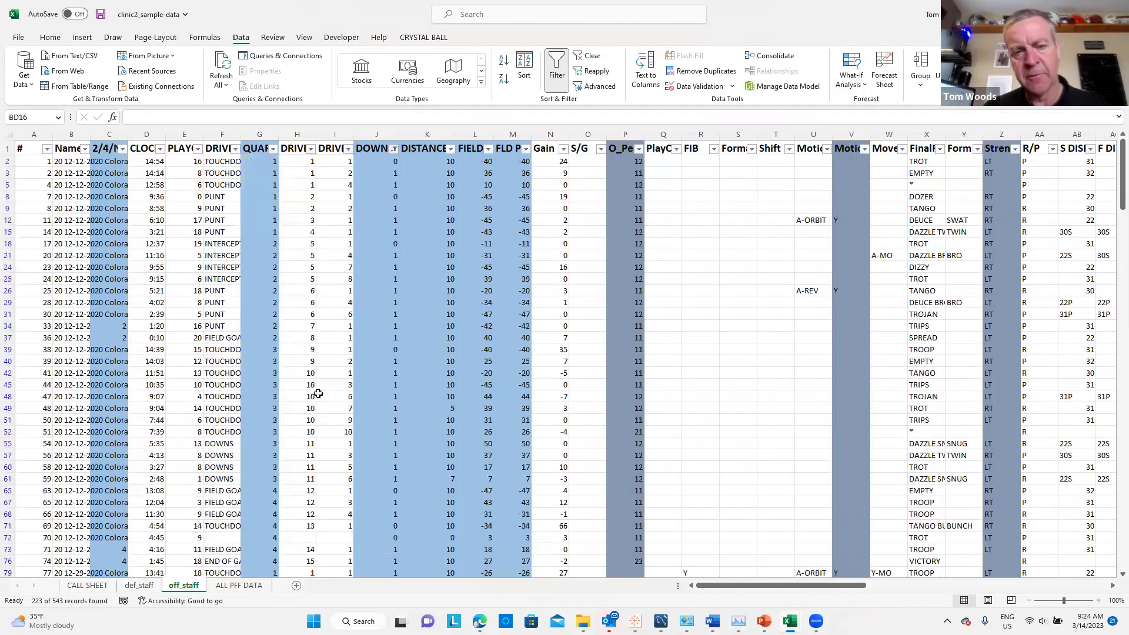
# Filter the DISTANCE column to show only the value 10
pyautogui.click(450, 148)
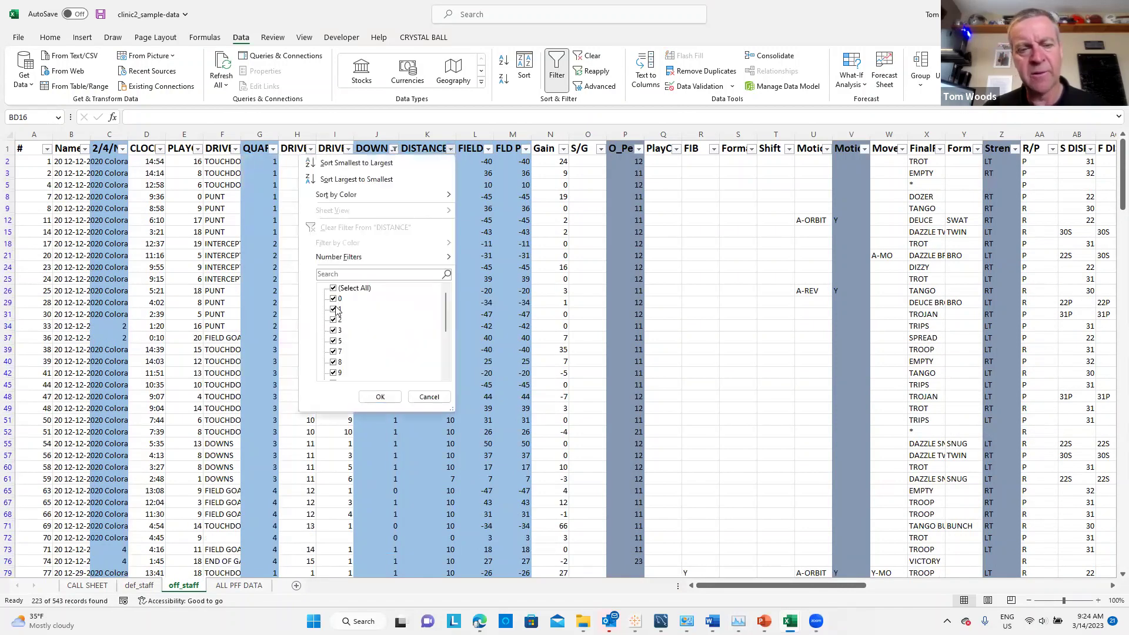
pyautogui.click(341, 290)
pyautogui.scroll(-1, 363, 358)
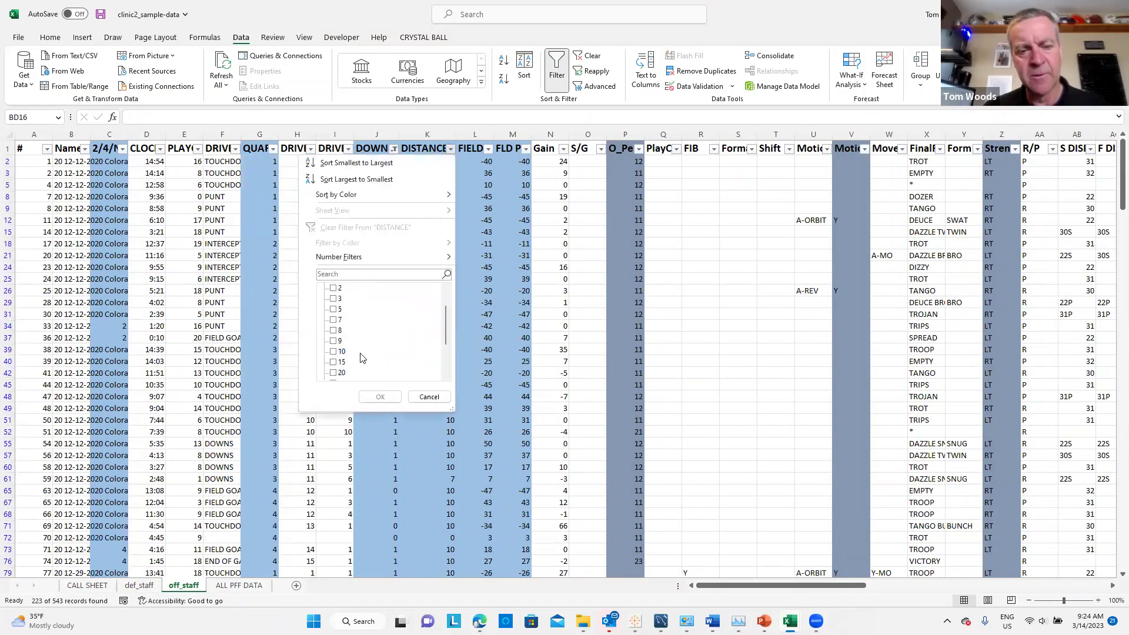
pyautogui.click(331, 352)
pyautogui.click(377, 396)
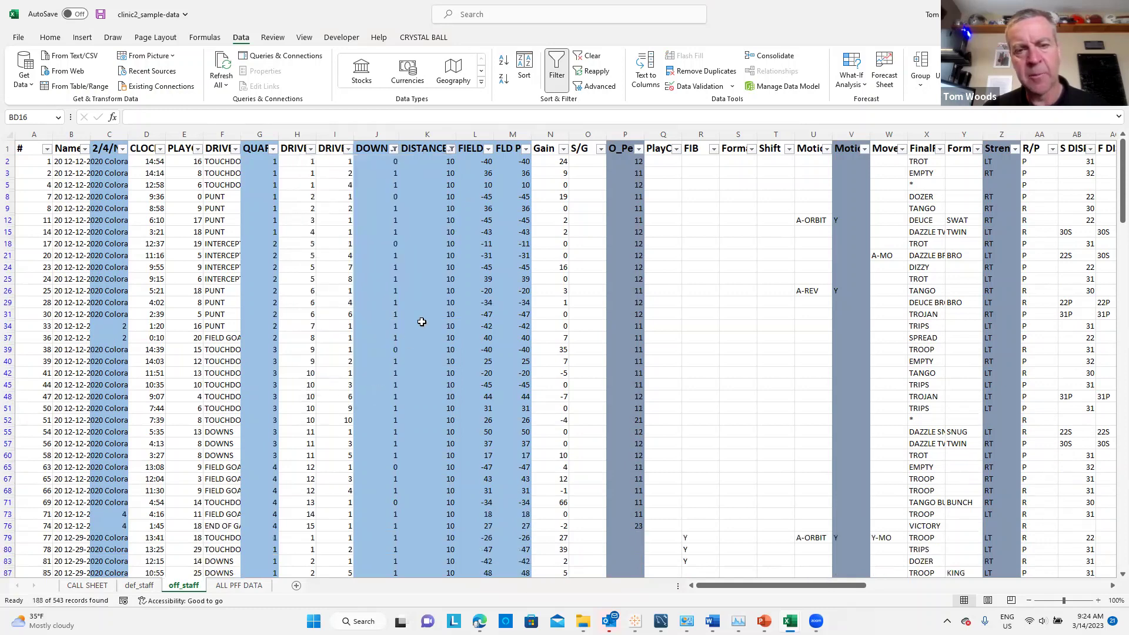
# Filter the FIELDPOSITION column to exclude -19, -18, -17, -15, -14, -11, -10 and the next four values toward zero
pyautogui.click(489, 149)
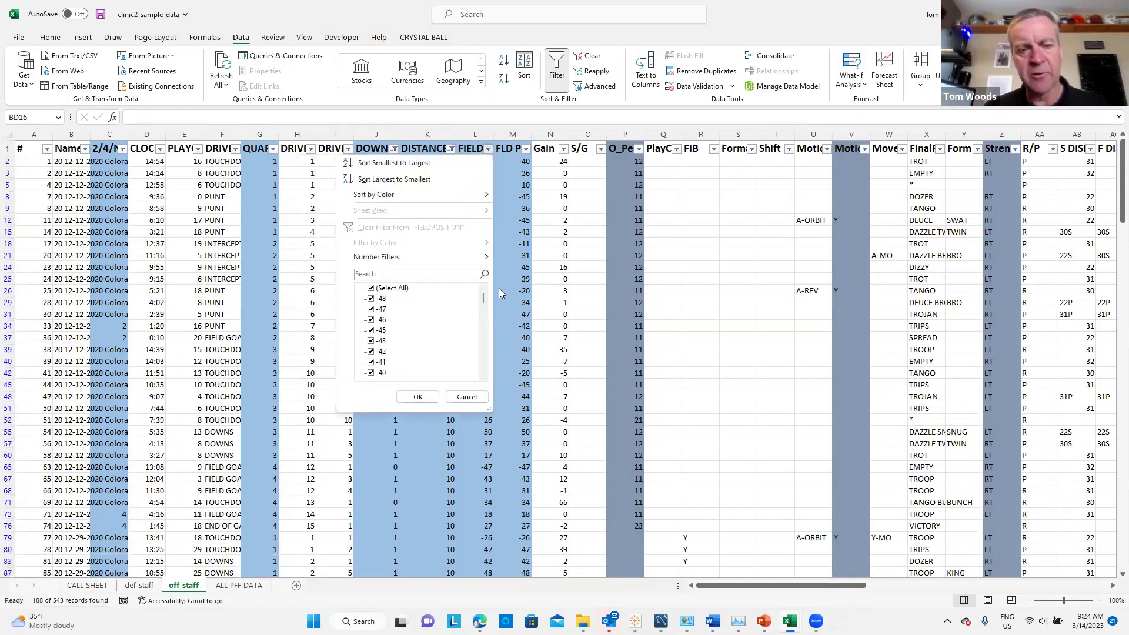
pyautogui.moveTo(483, 301); pyautogui.dragTo(484, 325)
pyautogui.click(371, 309)
pyautogui.click(371, 331)
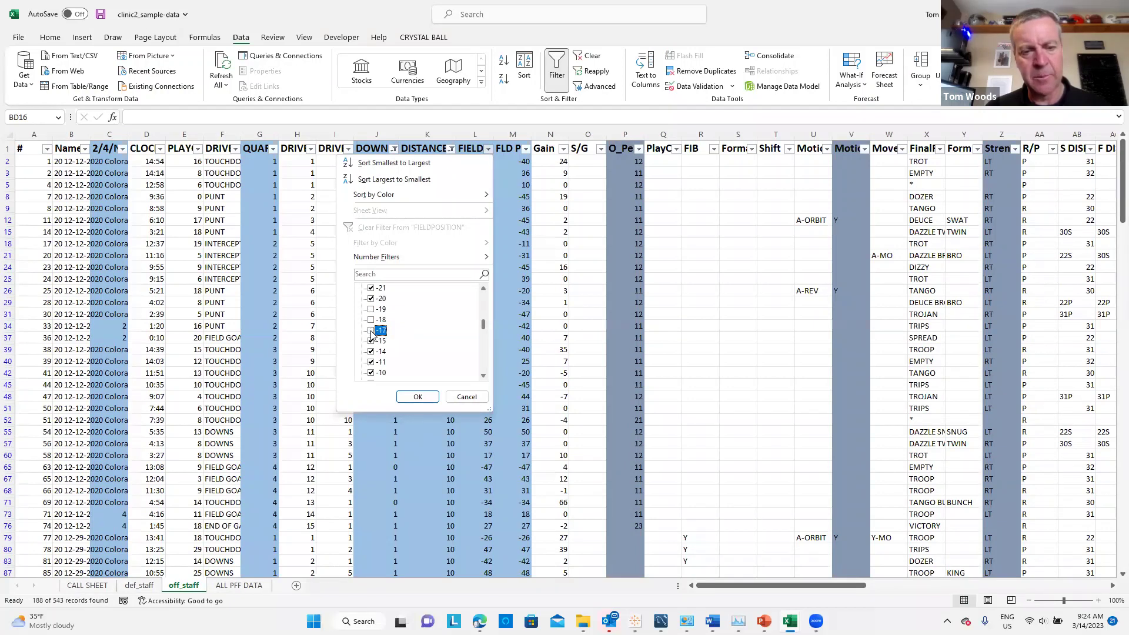
pyautogui.click(371, 341)
pyautogui.click(371, 351)
pyautogui.click(371, 363)
pyautogui.click(371, 373)
pyautogui.scroll(-3, 371, 377)
pyautogui.click(371, 287)
pyautogui.click(371, 298)
pyautogui.click(371, 309)
pyautogui.click(371, 320)
pyautogui.click(421, 397)
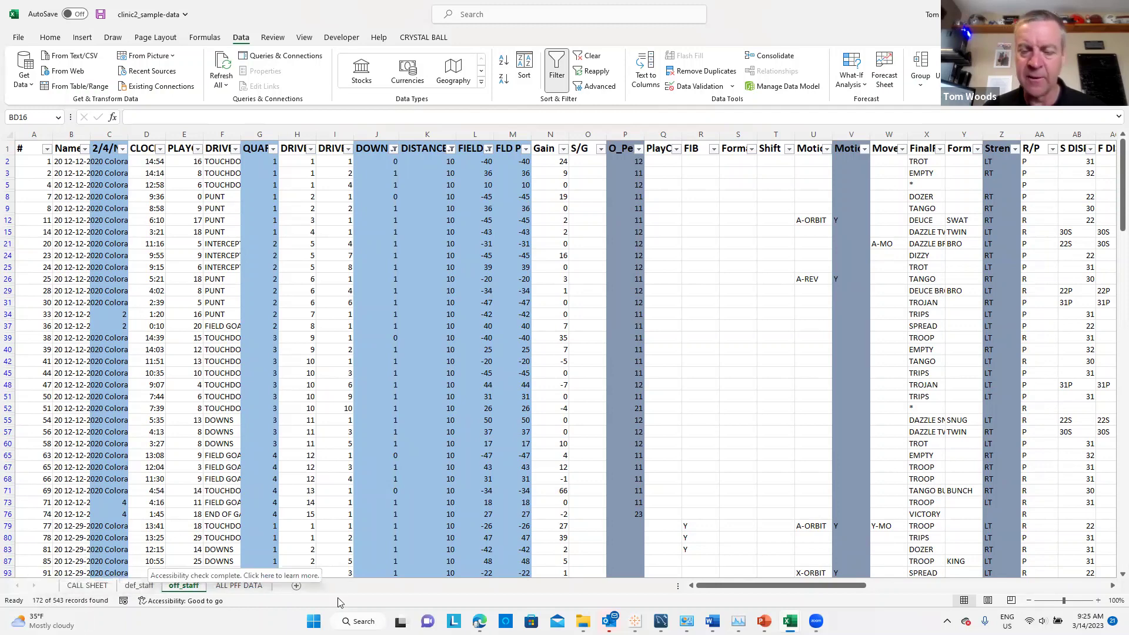
# Examine the Blitz_YN column for the filtered plays
pyautogui.click(712, 314)
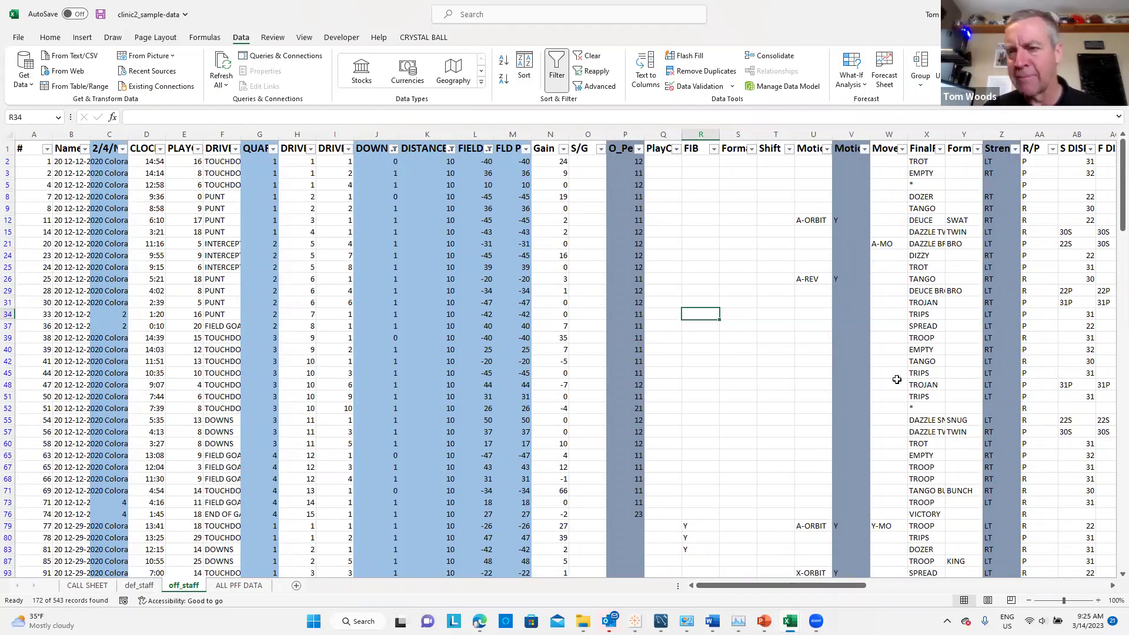
pyautogui.click(866, 431)
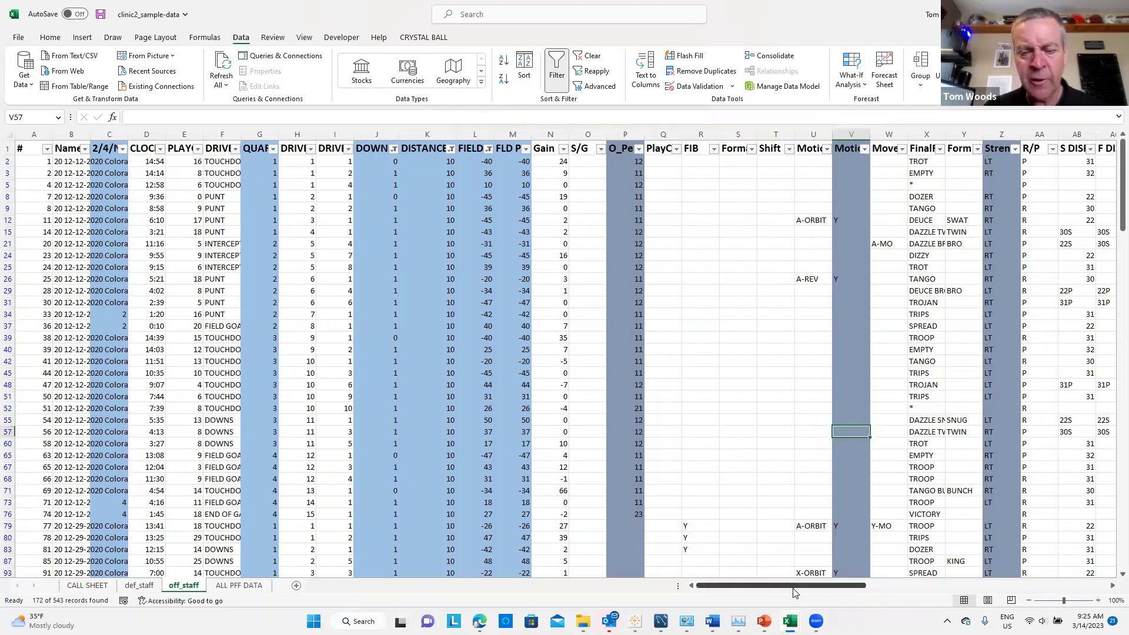
pyautogui.moveTo(788, 590); pyautogui.dragTo(978, 584)
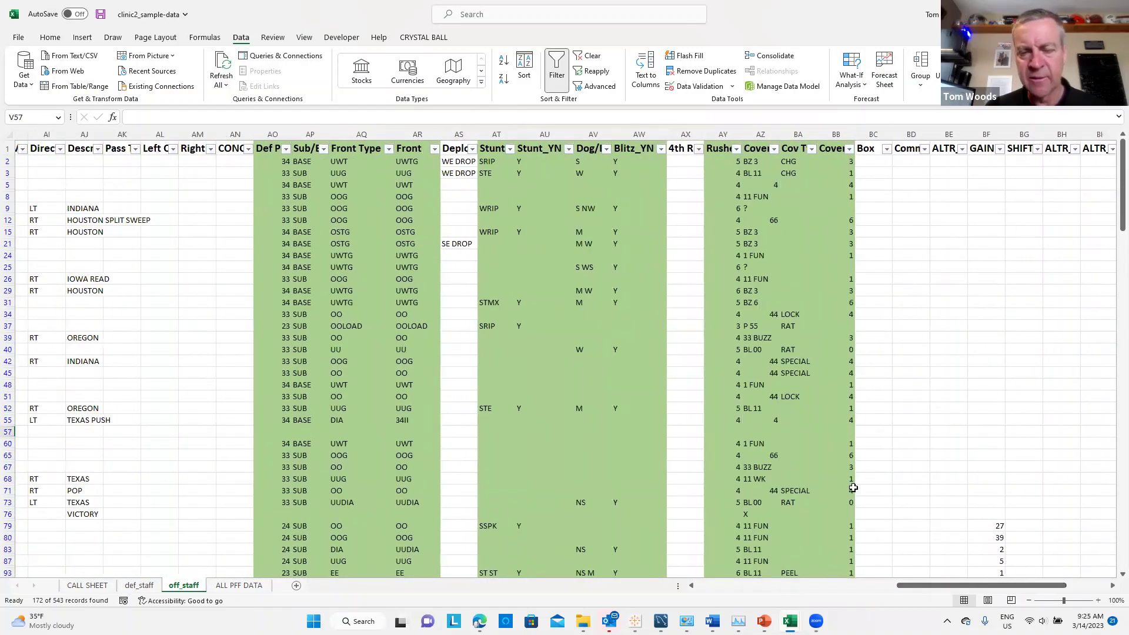
pyautogui.click(642, 134)
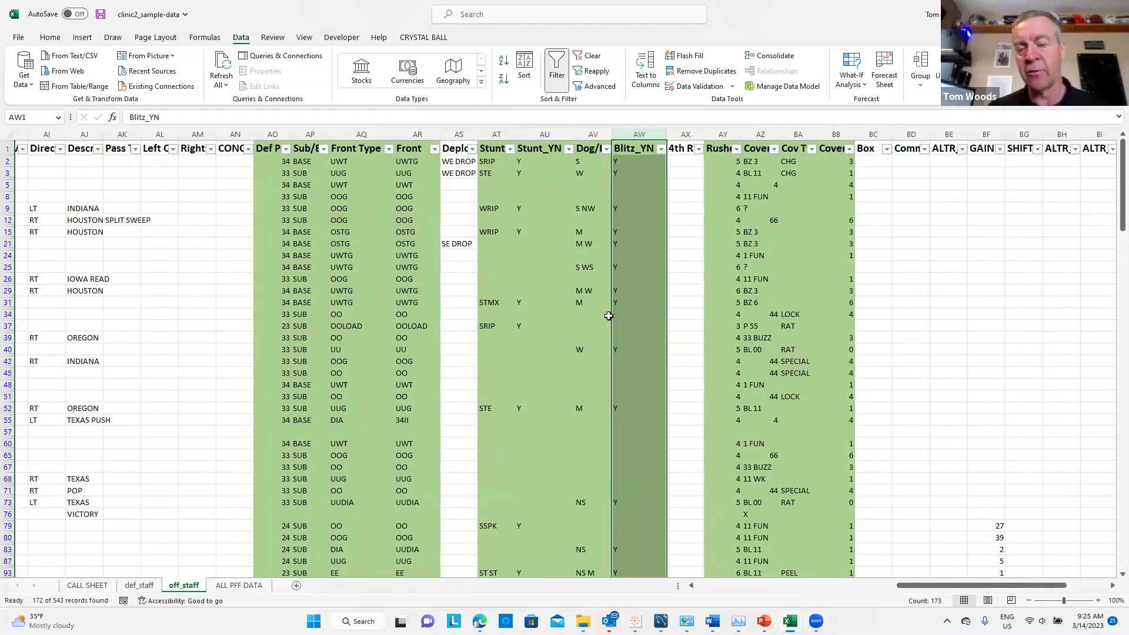
pyautogui.click(628, 324)
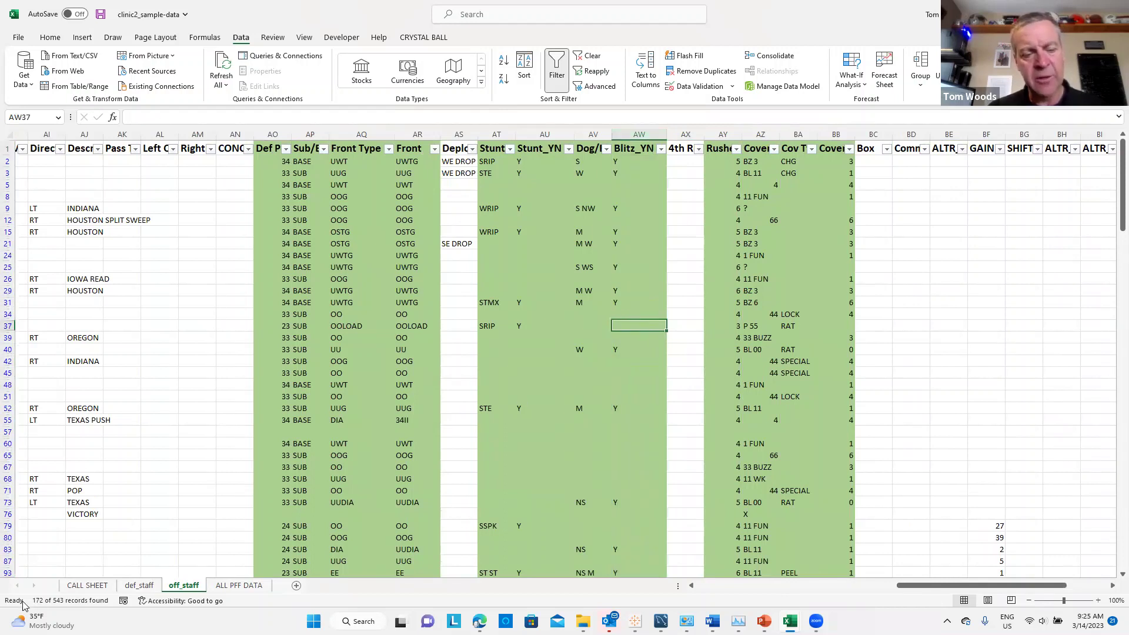
# Filter the Blitz_YN column to show only the plays marked Y
pyautogui.click(661, 150)
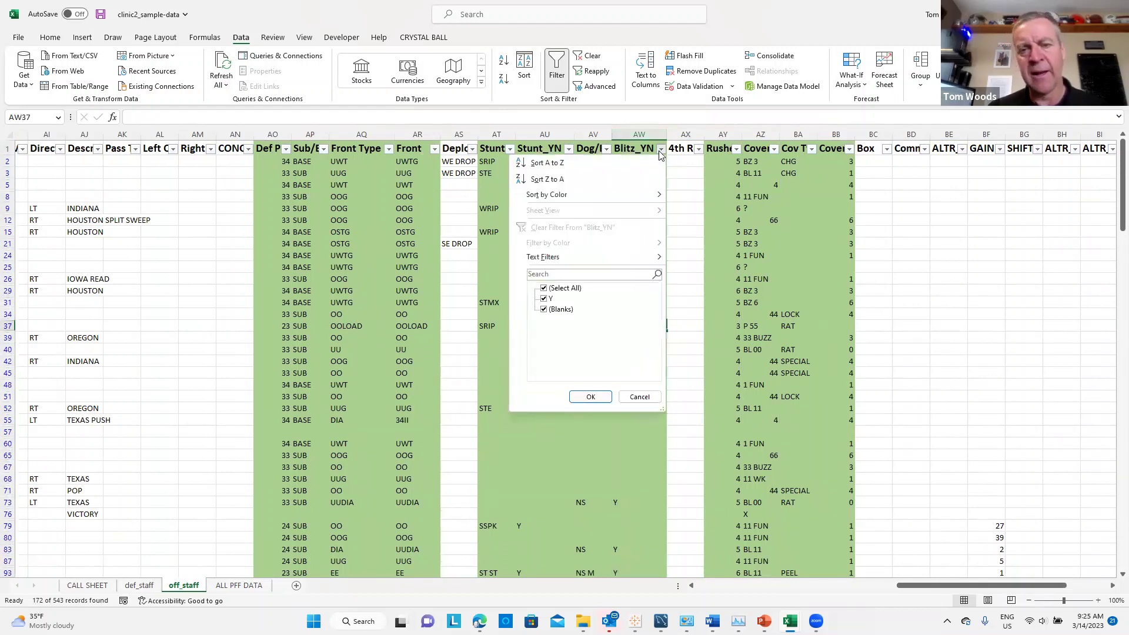
pyautogui.click(566, 288)
pyautogui.click(548, 300)
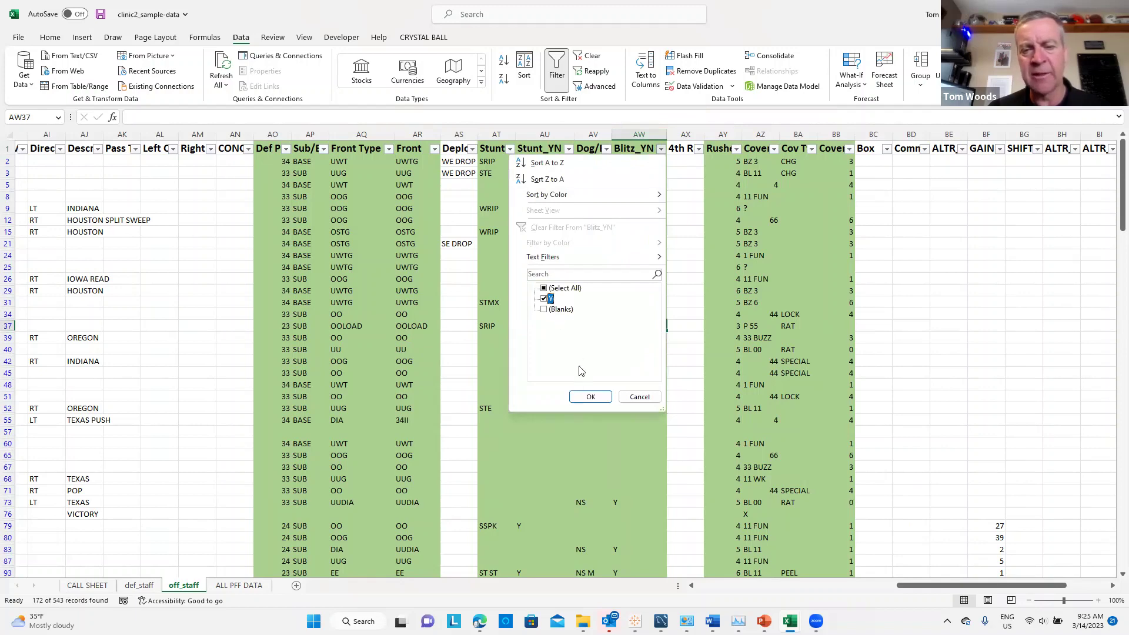
pyautogui.click(590, 397)
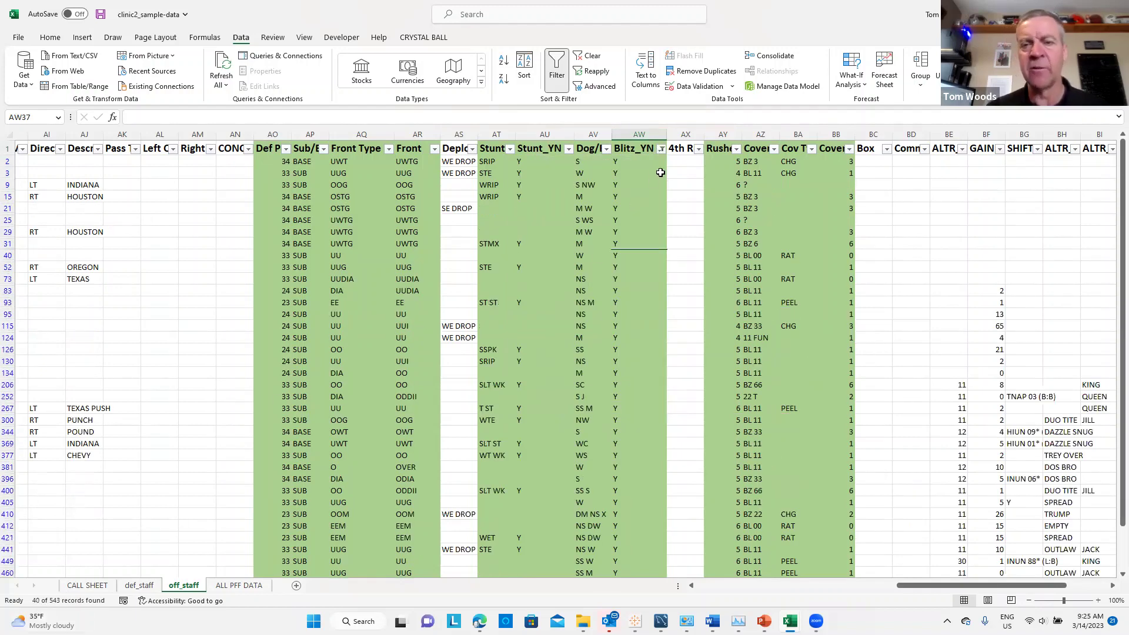
# Restore all values in the Blitz_YN filter, including the blanks
pyautogui.click(661, 150)
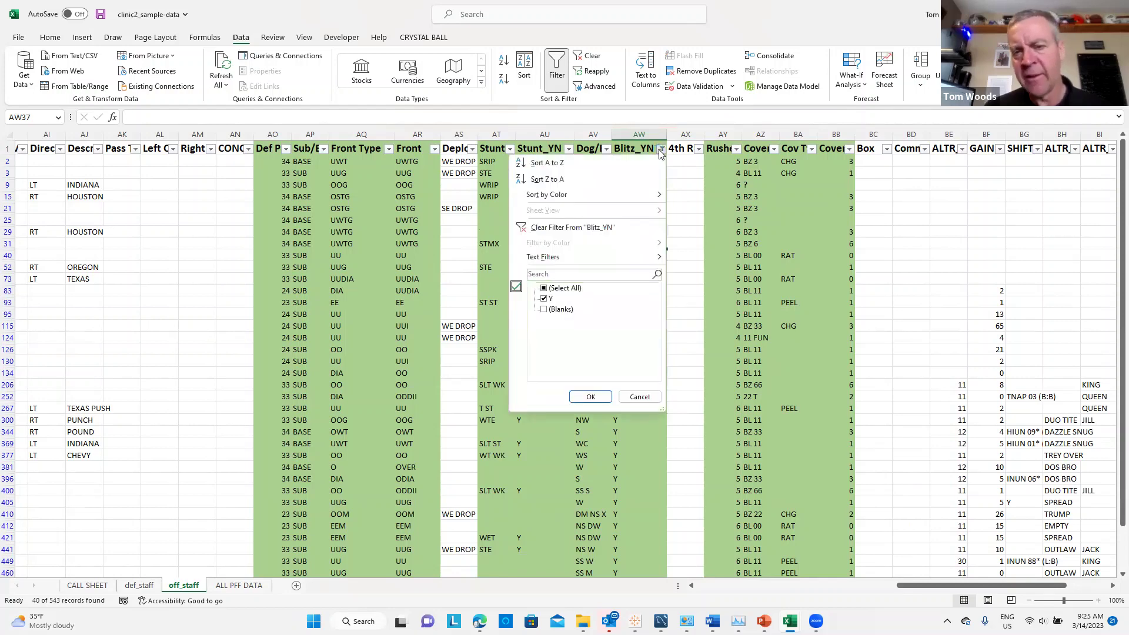
pyautogui.click(555, 288)
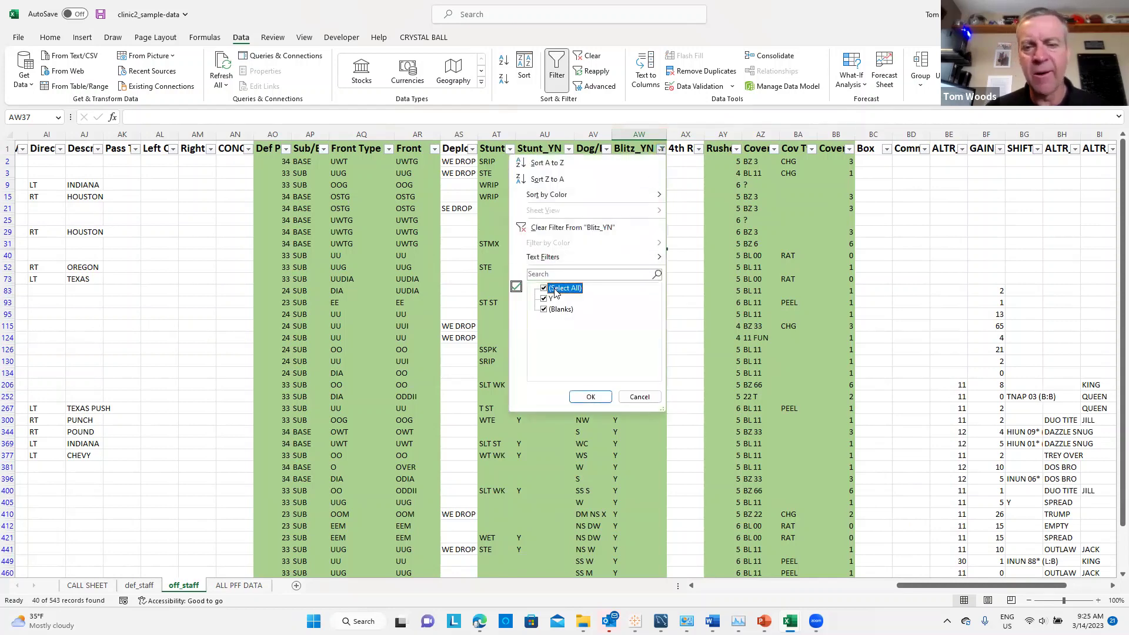
pyautogui.click(590, 398)
pyautogui.click(711, 255)
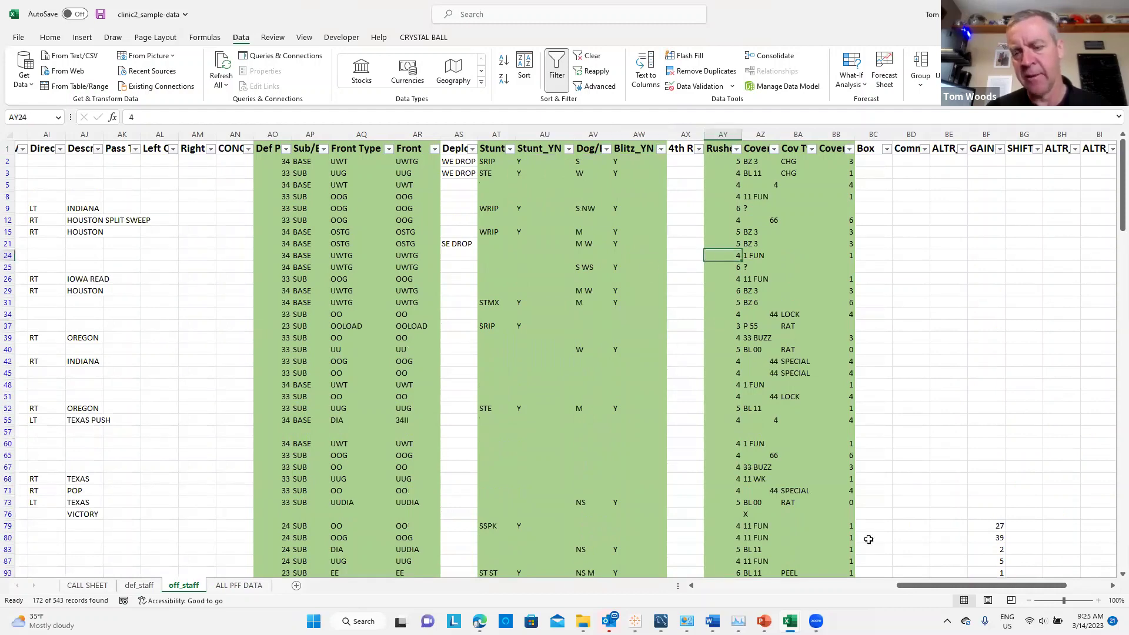
# Filter the offensive personnel column (column P) to show only the value 11
pyautogui.moveTo(939, 591); pyautogui.dragTo(748, 599)
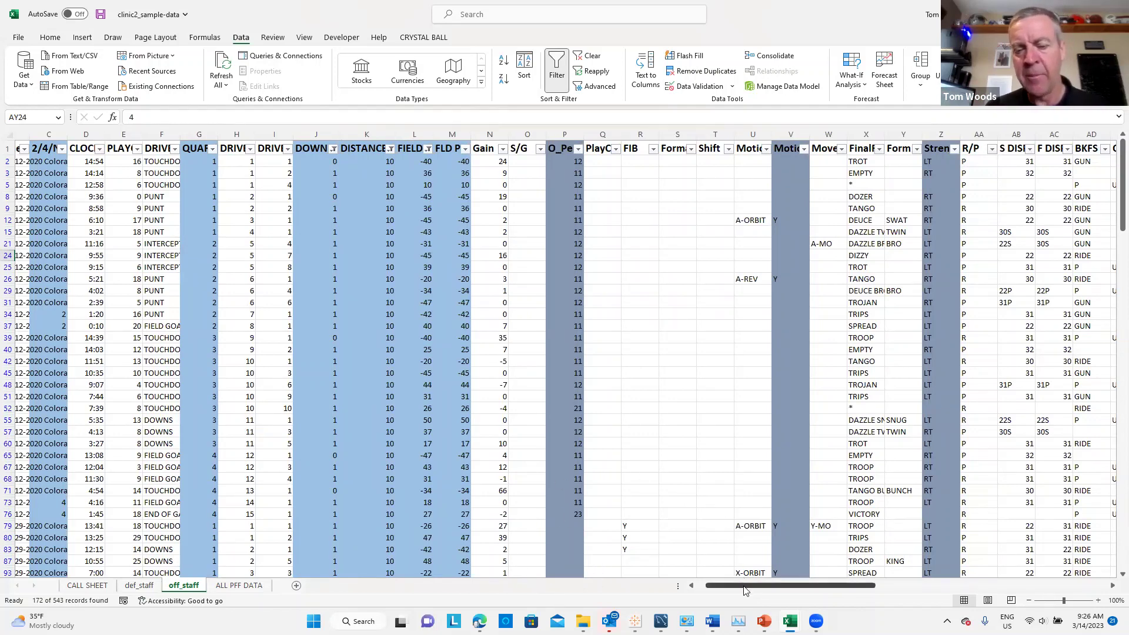
pyautogui.moveTo(746, 590); pyautogui.dragTo(812, 589)
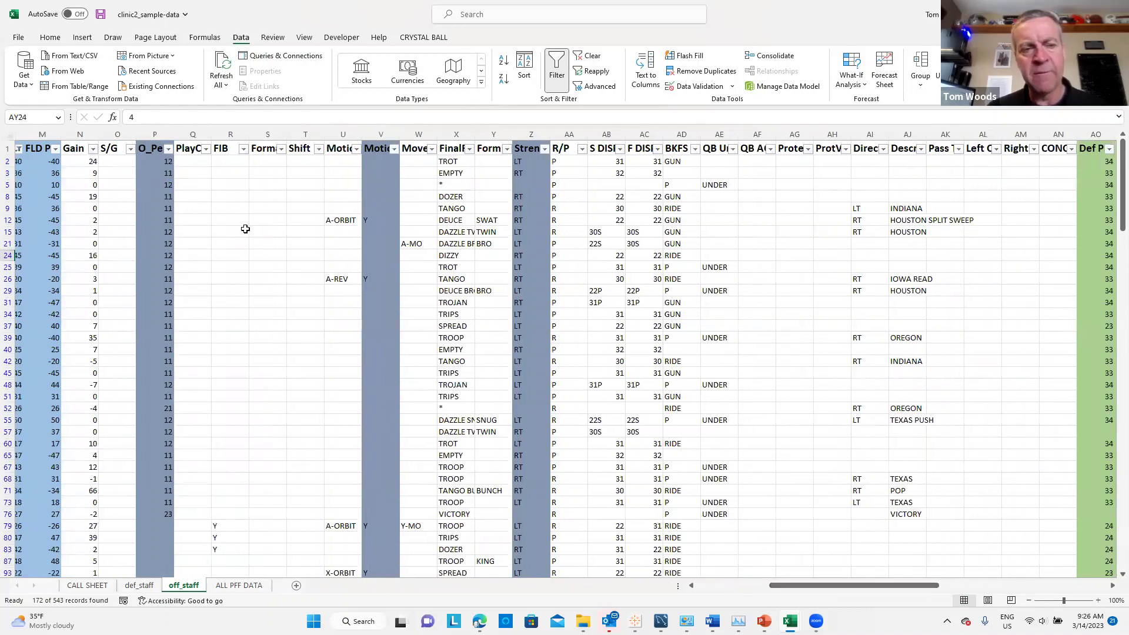
pyautogui.click(170, 150)
pyautogui.click(71, 288)
pyautogui.click(59, 309)
pyautogui.click(98, 397)
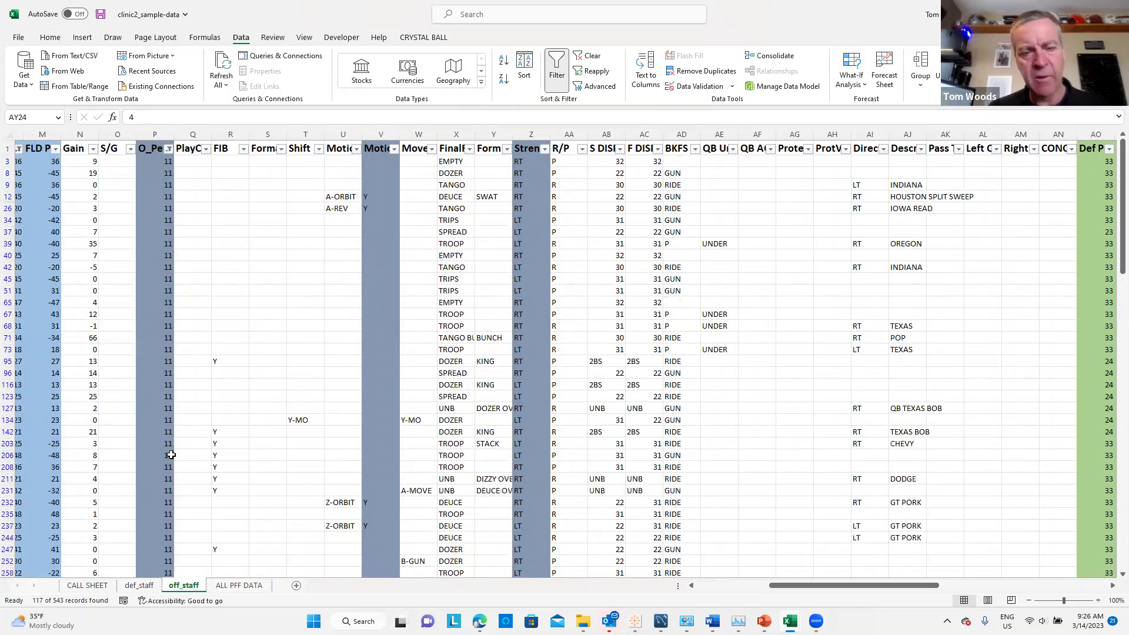
# Filter the Strength column to show only RT plays
pyautogui.click(545, 150)
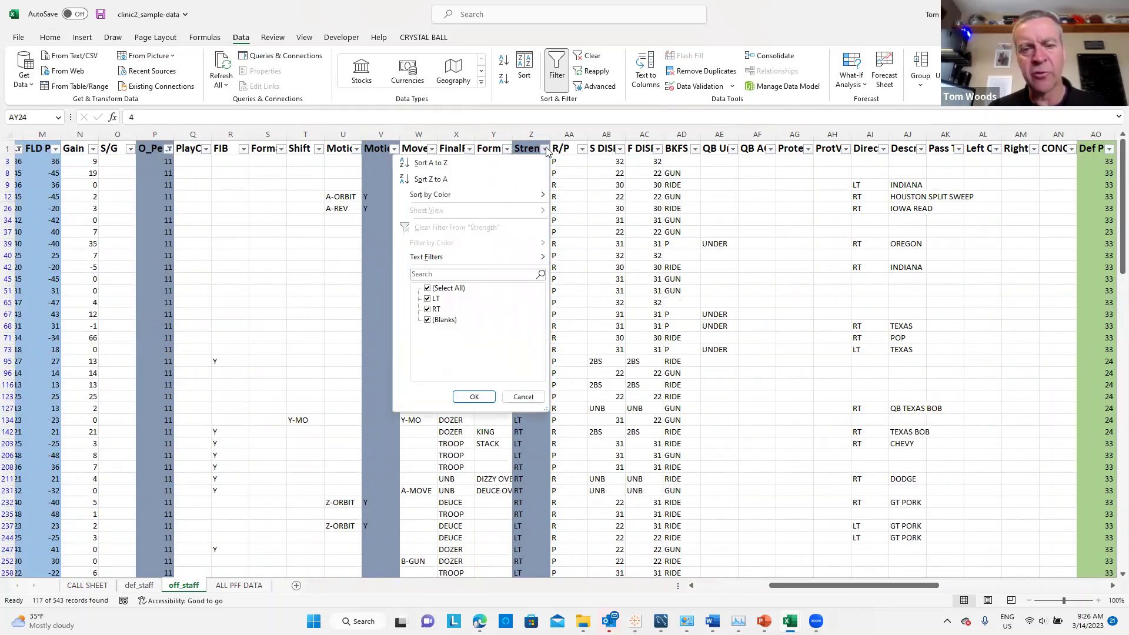
pyautogui.click(427, 288)
pyautogui.click(428, 309)
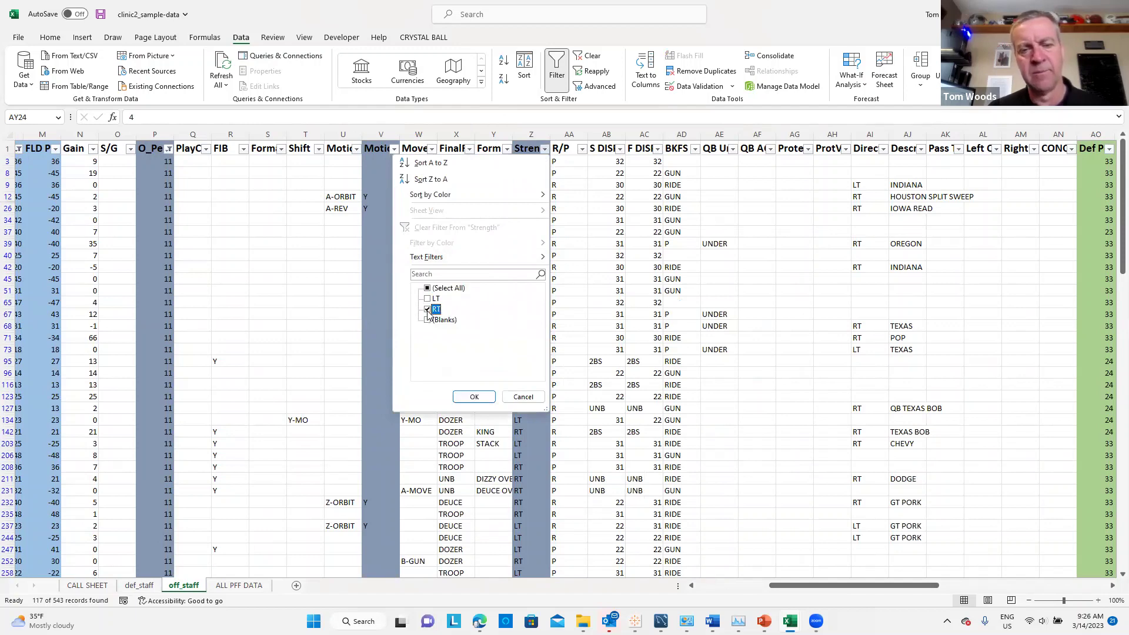
pyautogui.click(474, 396)
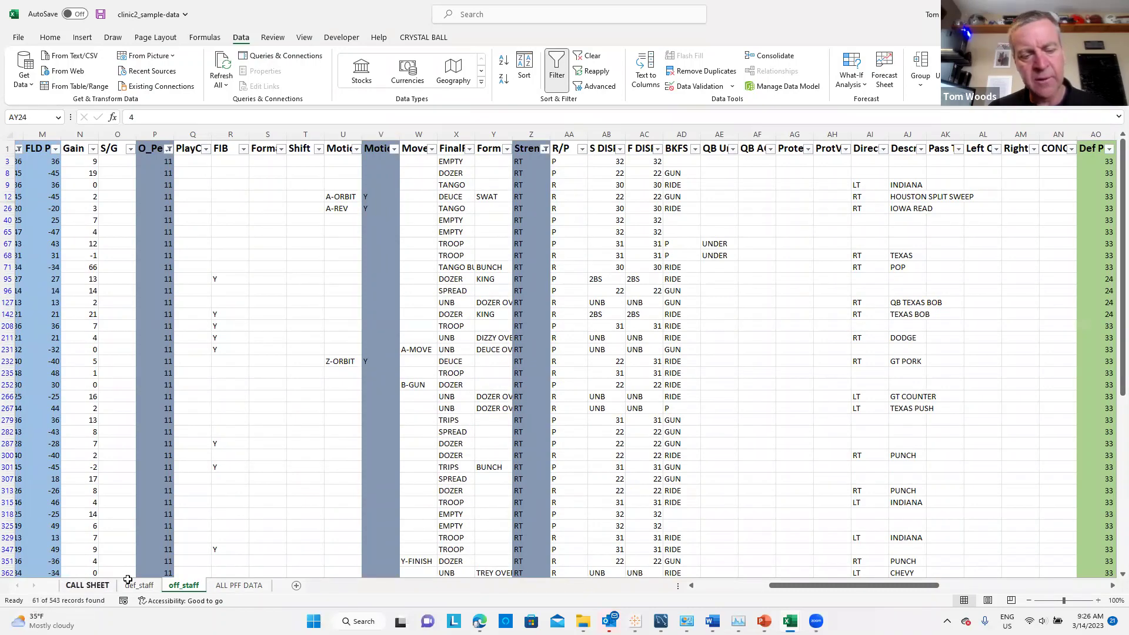
# Filter the Blitz_YN column to Y for the 11-personnel plays with RT strength
pyautogui.moveTo(831, 591); pyautogui.dragTo(1029, 582)
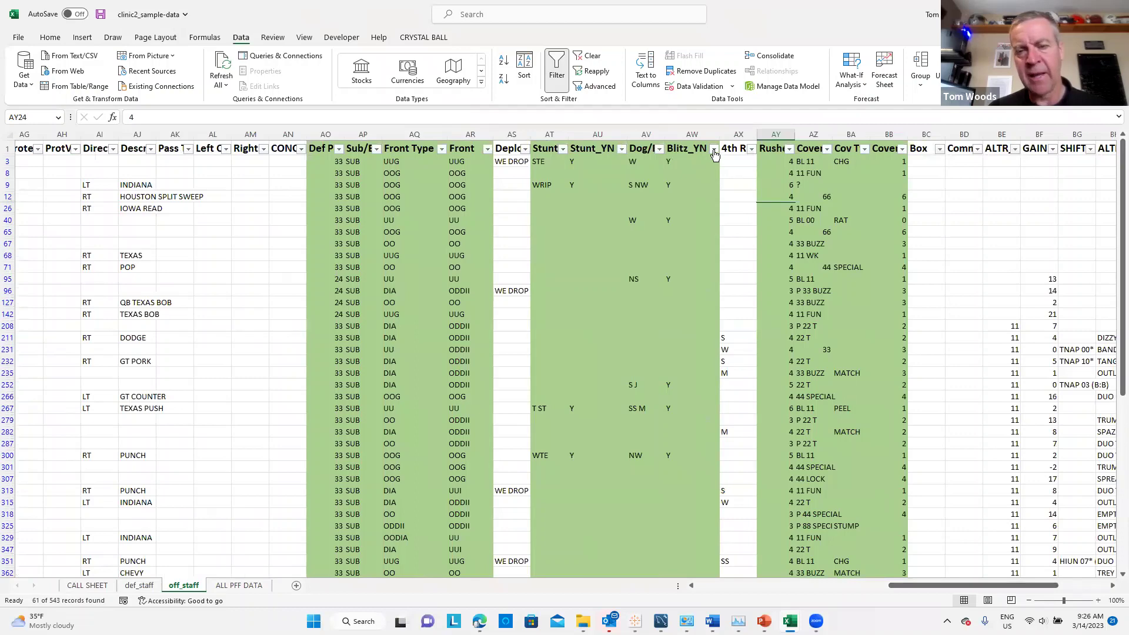
pyautogui.click(714, 151)
pyautogui.click(613, 289)
pyautogui.click(598, 299)
pyautogui.click(640, 395)
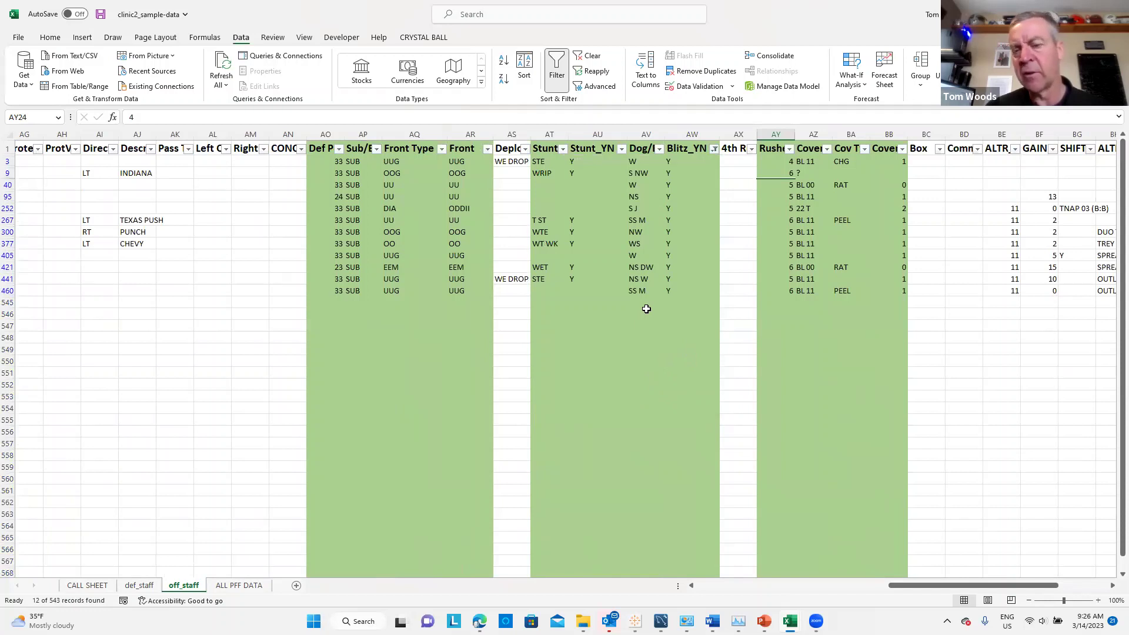
# Reset the Blitz_YN filter to include both Y and blank values for the RT strength plays
pyautogui.click(714, 148)
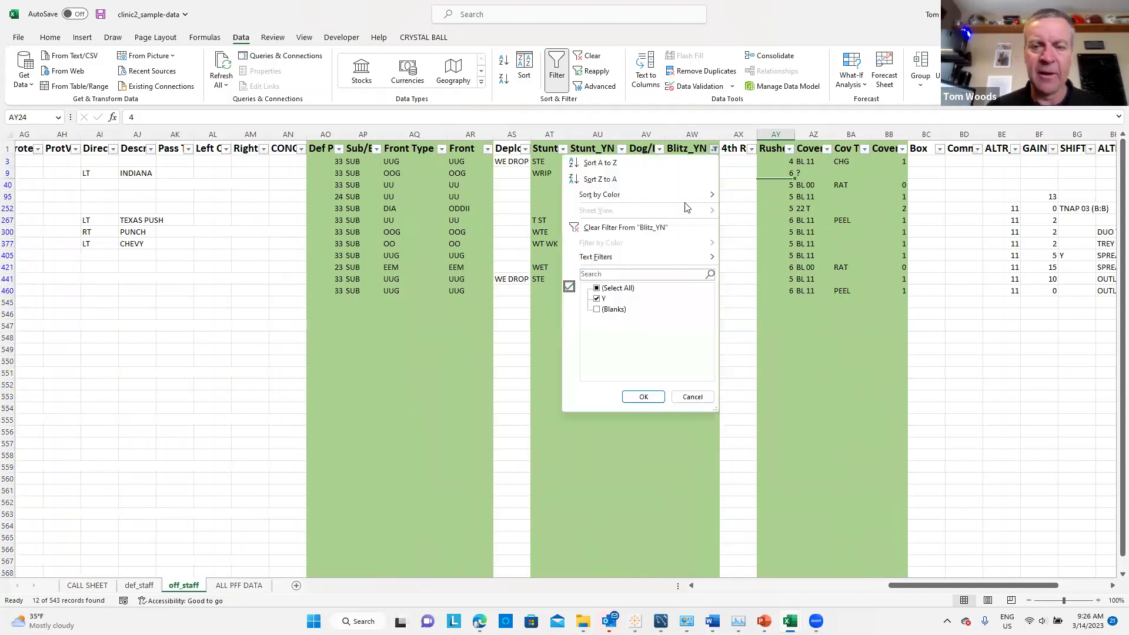
pyautogui.click(618, 288)
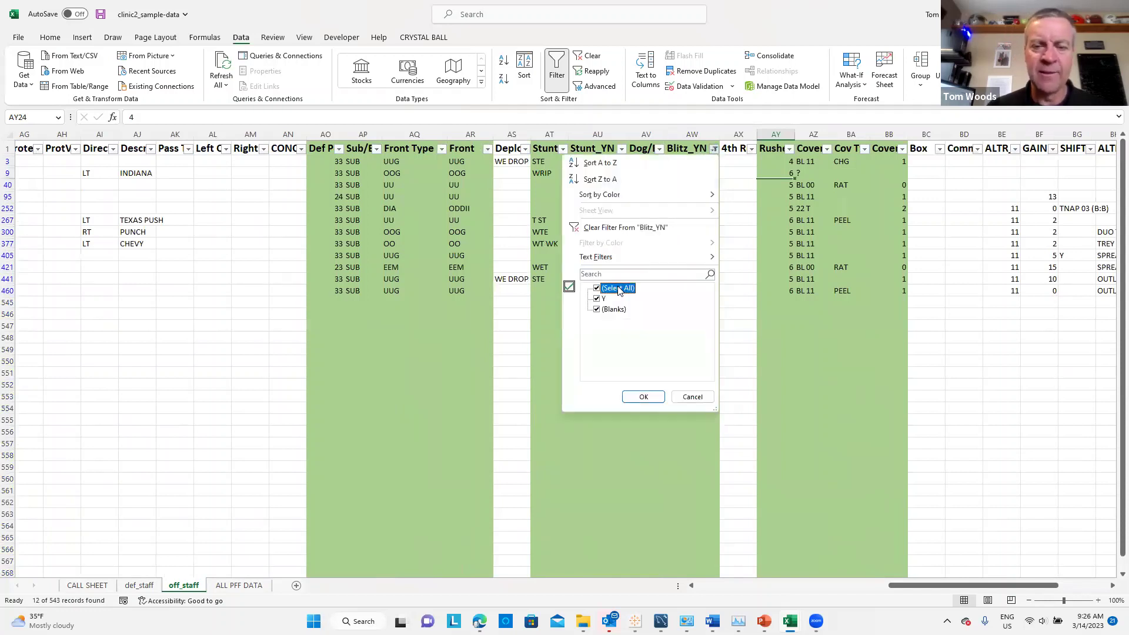
pyautogui.click(643, 397)
# Change the Strength filter to show only LT plays instead of RT
pyautogui.moveTo(924, 587); pyautogui.dragTo(786, 589)
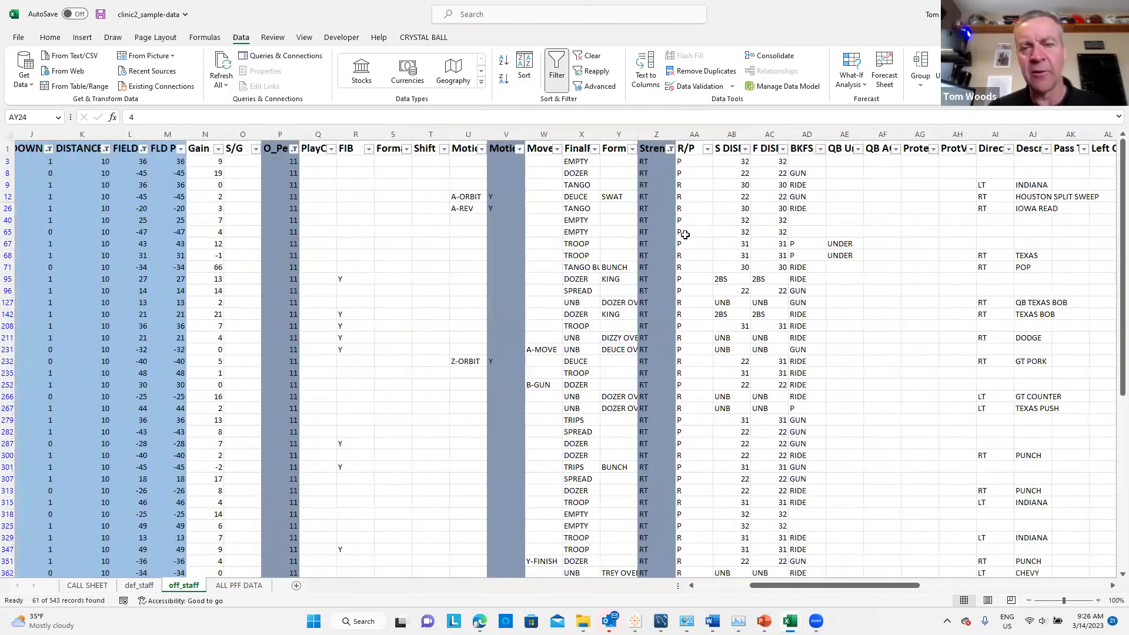
pyautogui.click(670, 148)
pyautogui.click(552, 299)
pyautogui.click(552, 310)
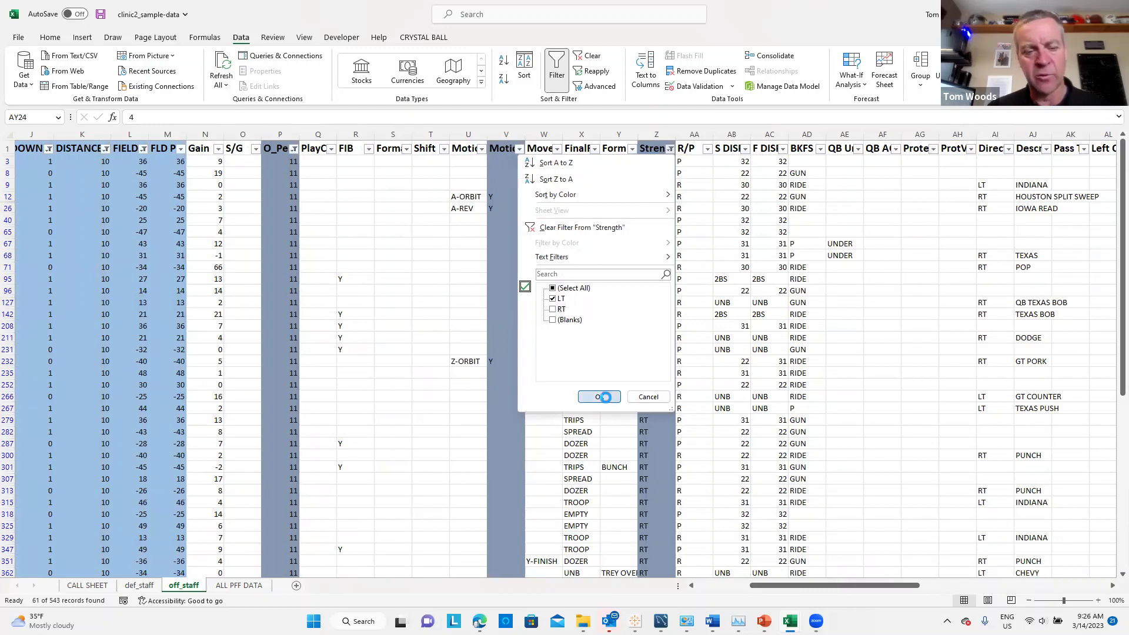
pyautogui.click(600, 396)
# Filter the Blitz_YN column to Y for the 11-personnel plays with LT strength
pyautogui.hscroll(10, 812, 377)
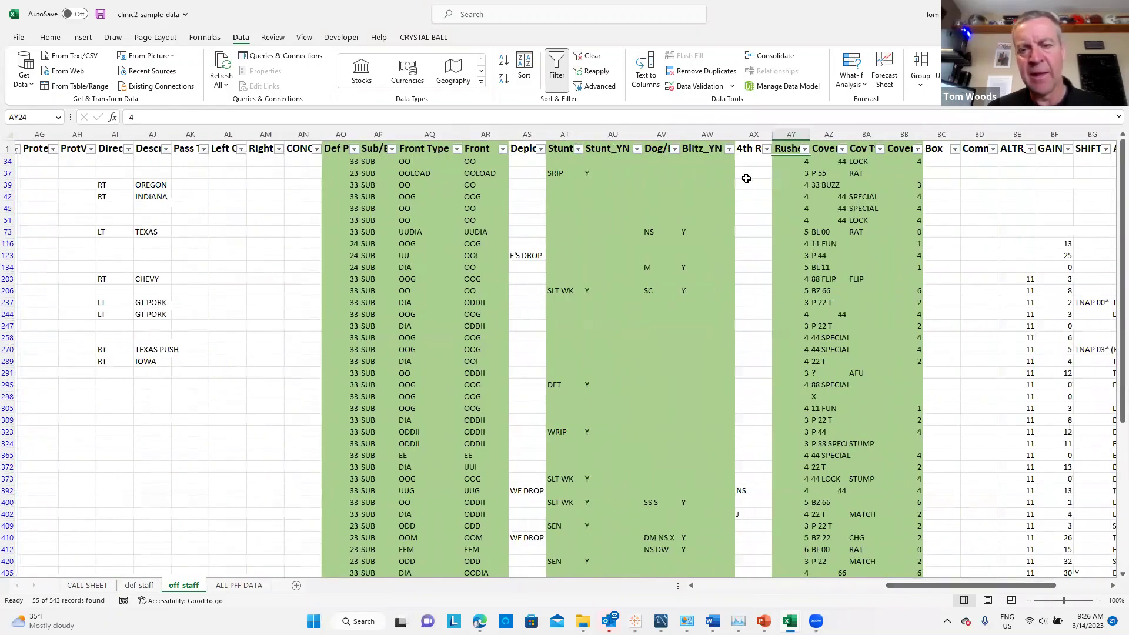
pyautogui.click(729, 149)
pyautogui.click(614, 288)
pyautogui.click(617, 298)
pyautogui.click(658, 397)
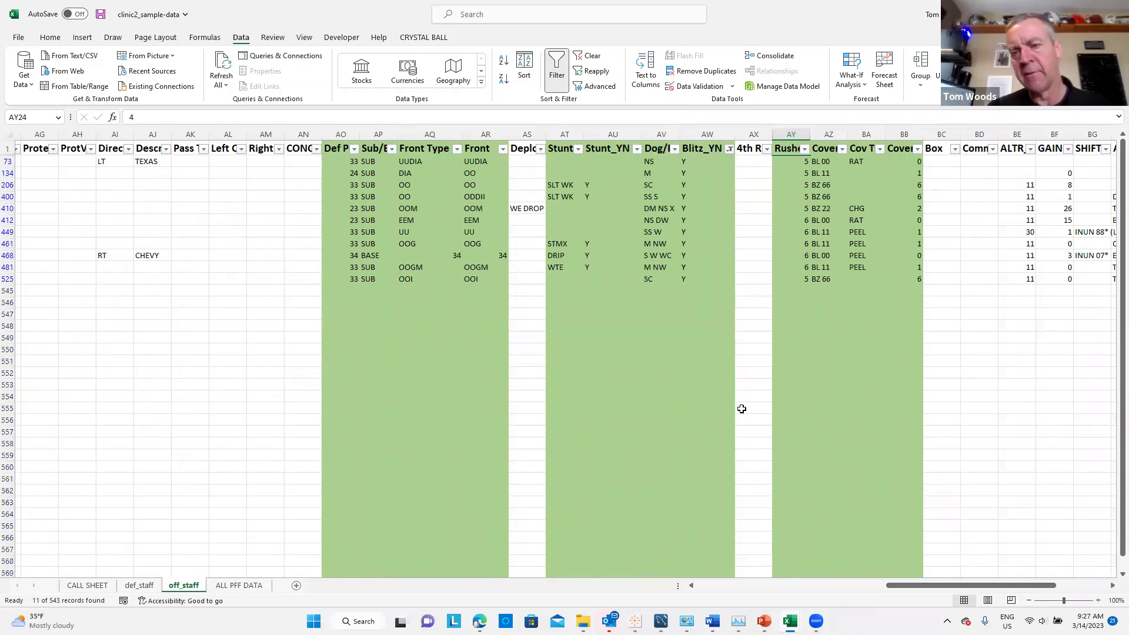
# Reset the Blitz_YN filter to include both Y and blank values for the LT strength plays
pyautogui.click(729, 149)
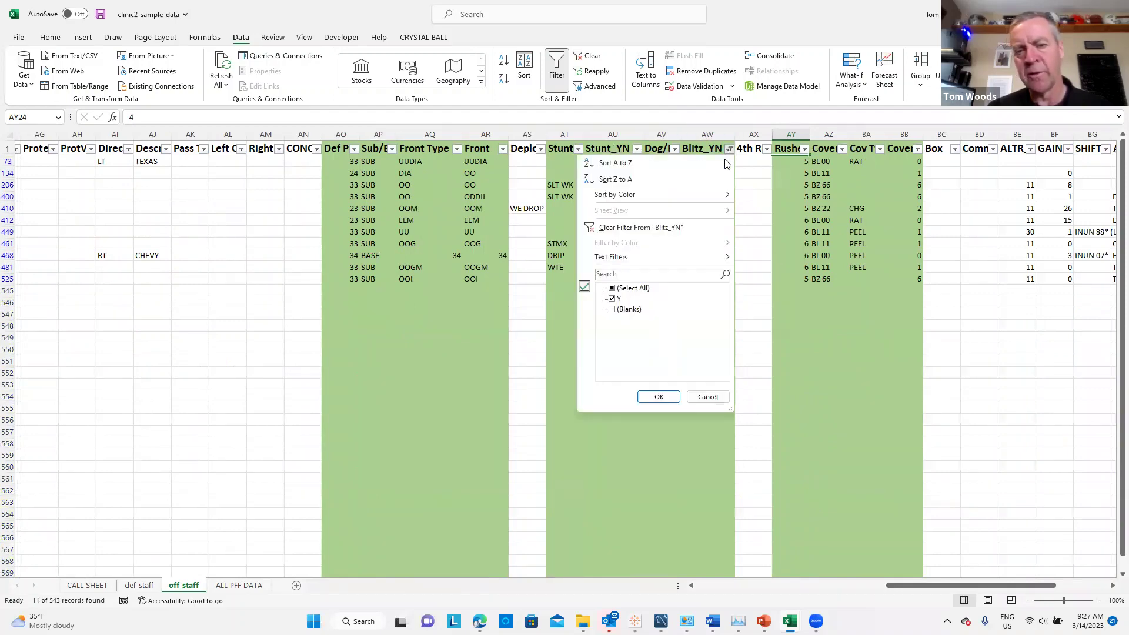
pyautogui.click(613, 288)
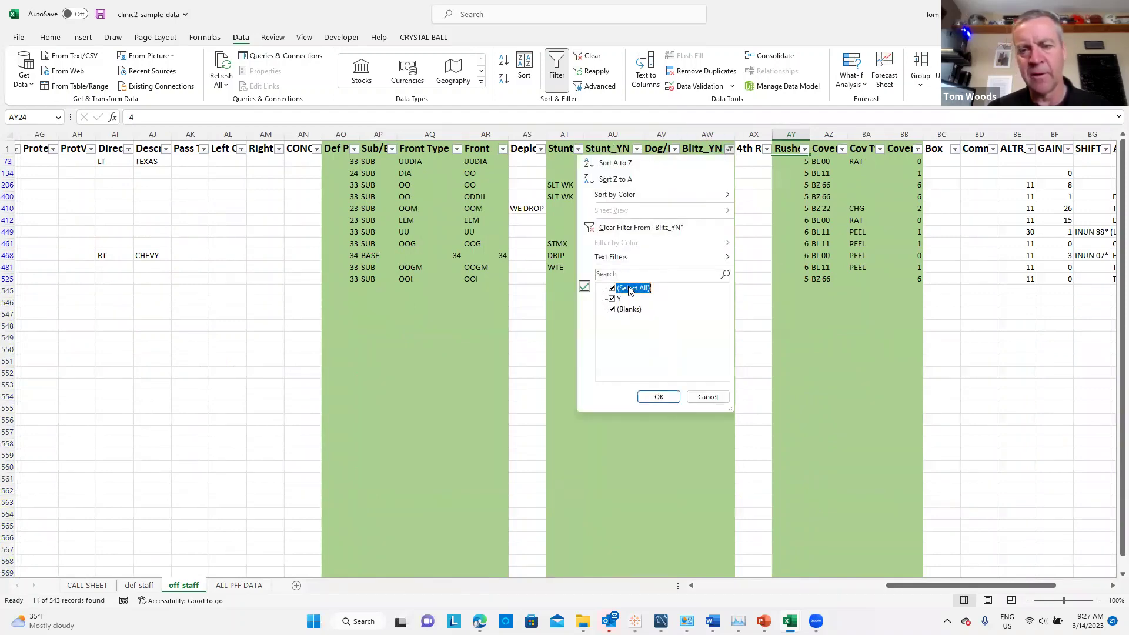
pyautogui.click(658, 397)
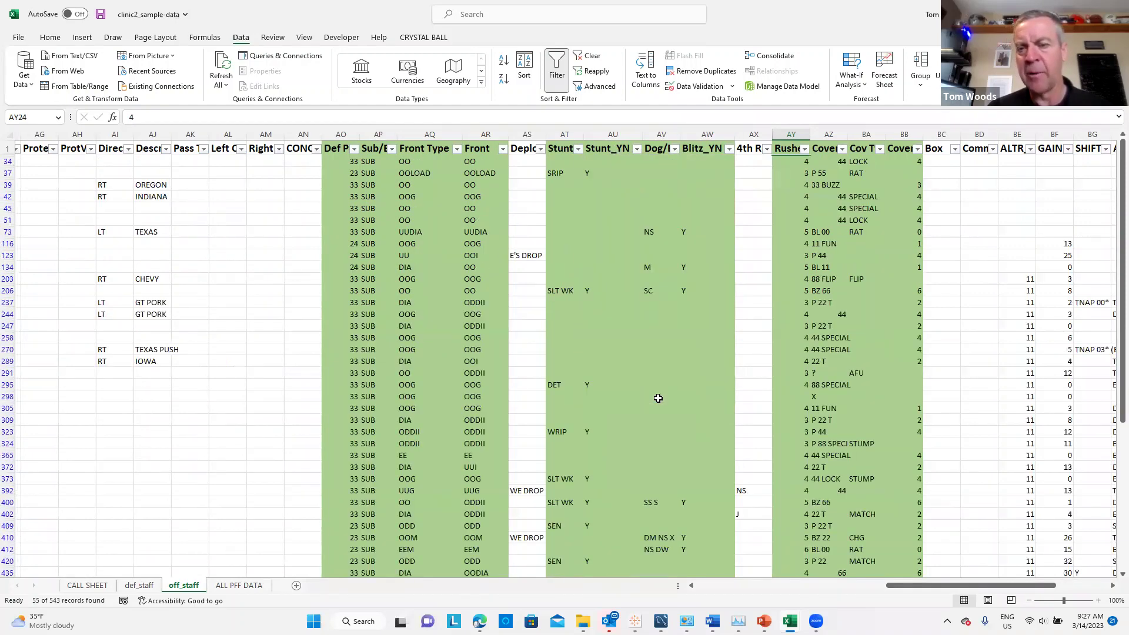
# Filter the Cover_Family column to show only coverage value 3
pyautogui.click(917, 148)
pyautogui.click(813, 288)
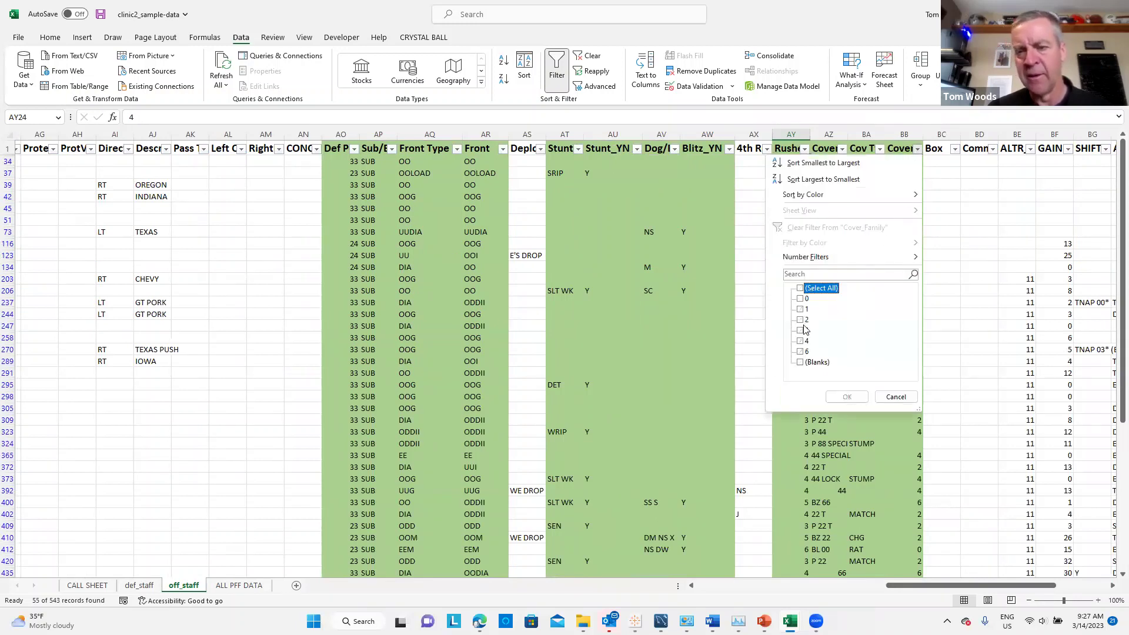
pyautogui.click(800, 331)
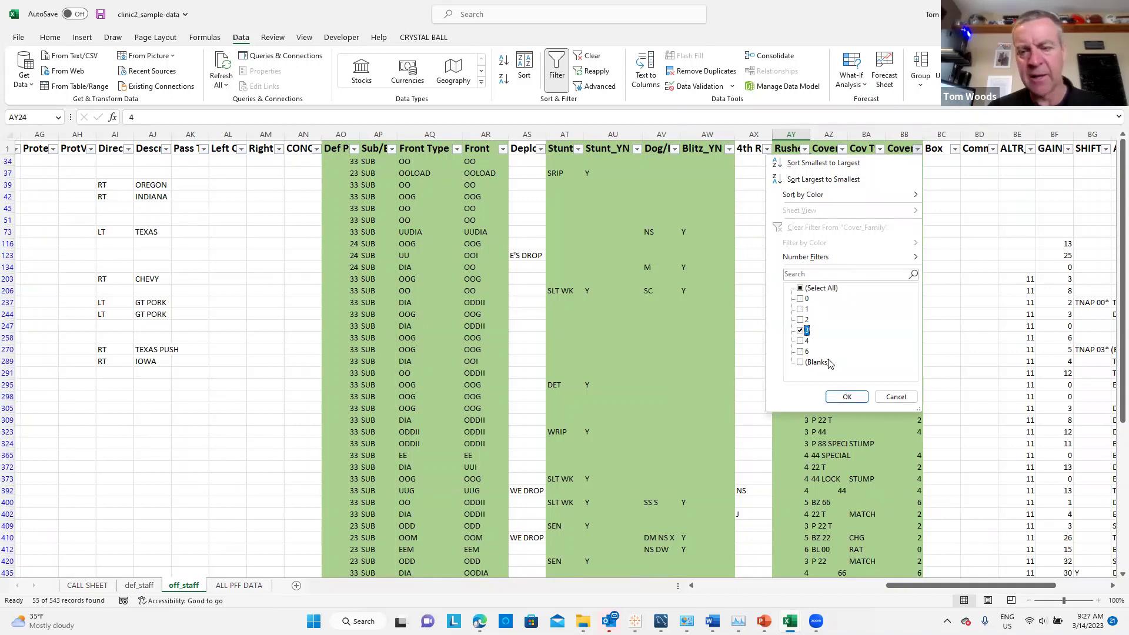
pyautogui.click(846, 397)
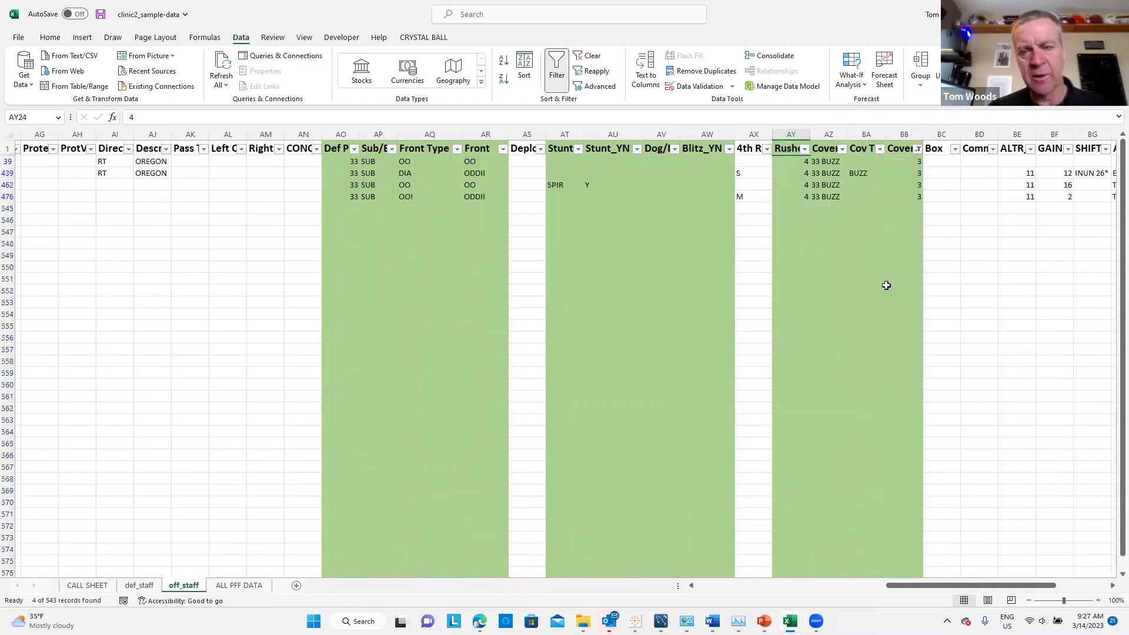
# Change the Cover_Family filter to show only coverage value 4 instead of 3
pyautogui.click(917, 148)
pyautogui.click(800, 331)
pyautogui.click(800, 352)
pyautogui.click(800, 352)
pyautogui.click(801, 341)
pyautogui.click(833, 392)
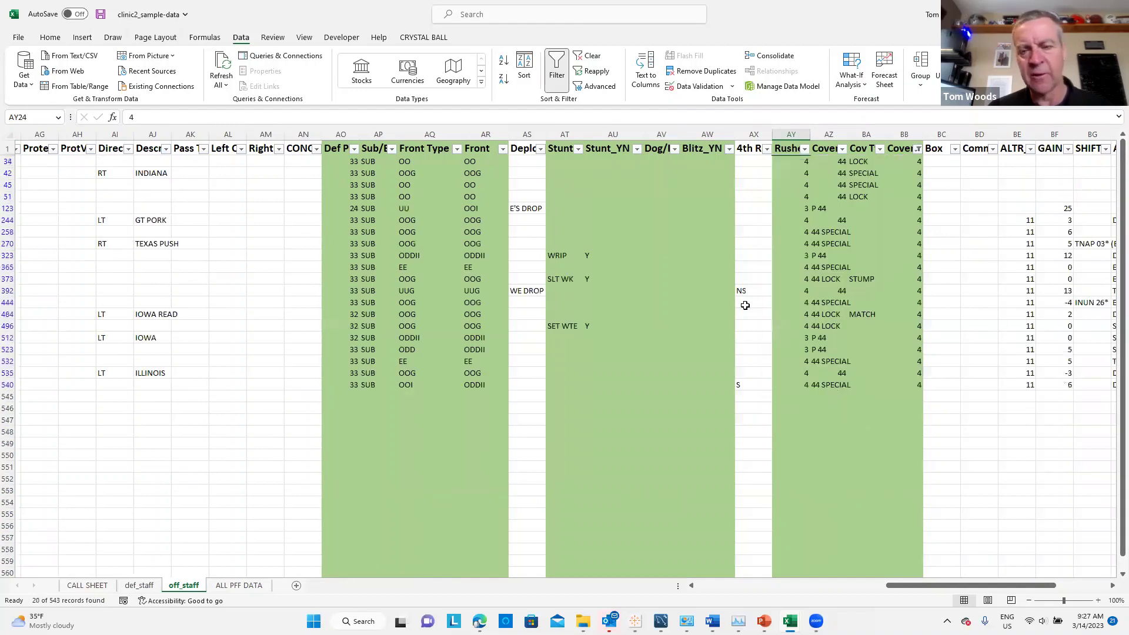